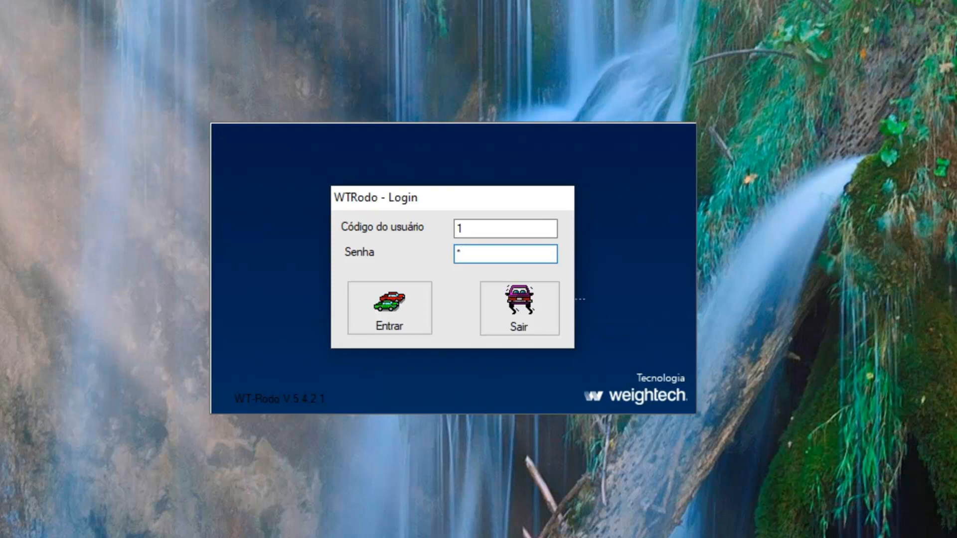
- Log in to WTRodo as user code 1 and dismiss the 'Bom dia' greeting
click(469, 228)
key(Tab)
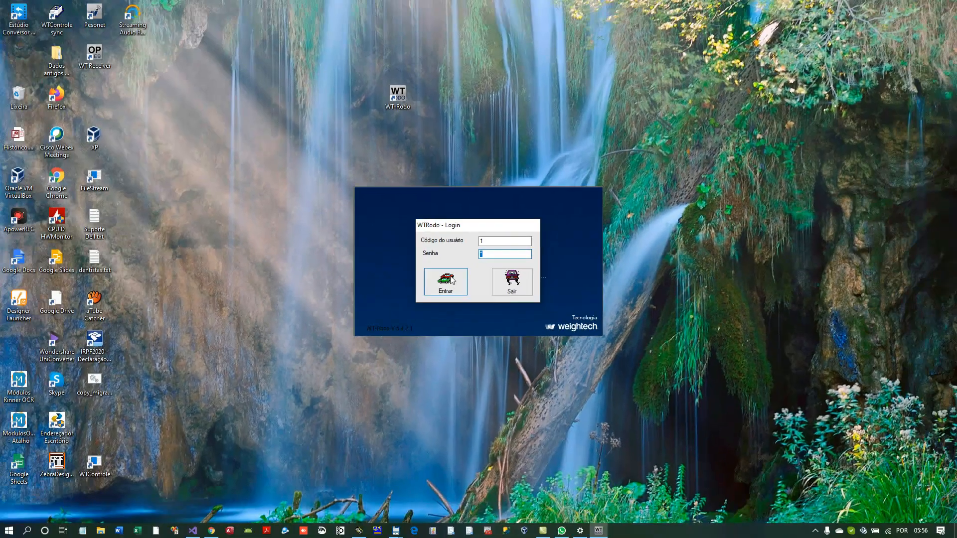
click(396, 294)
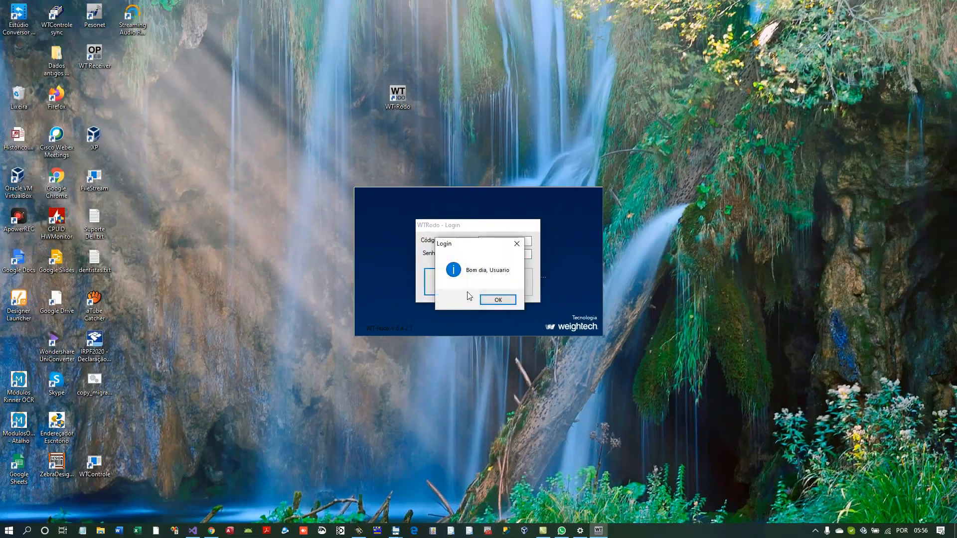
click(475, 343)
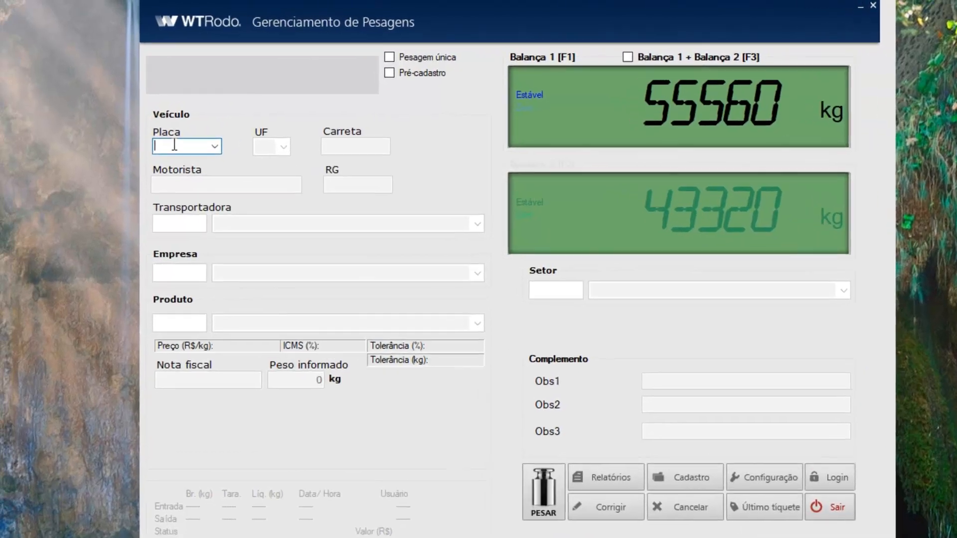
- Start an entry weighing for plate ABCDEF2 with state DF
text(AB)
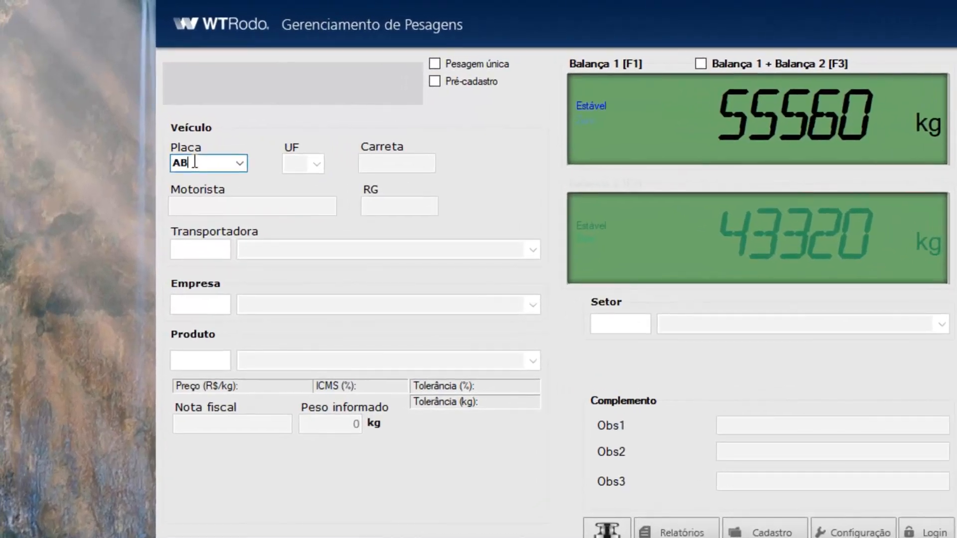
text(CDEF2)
key(Return)
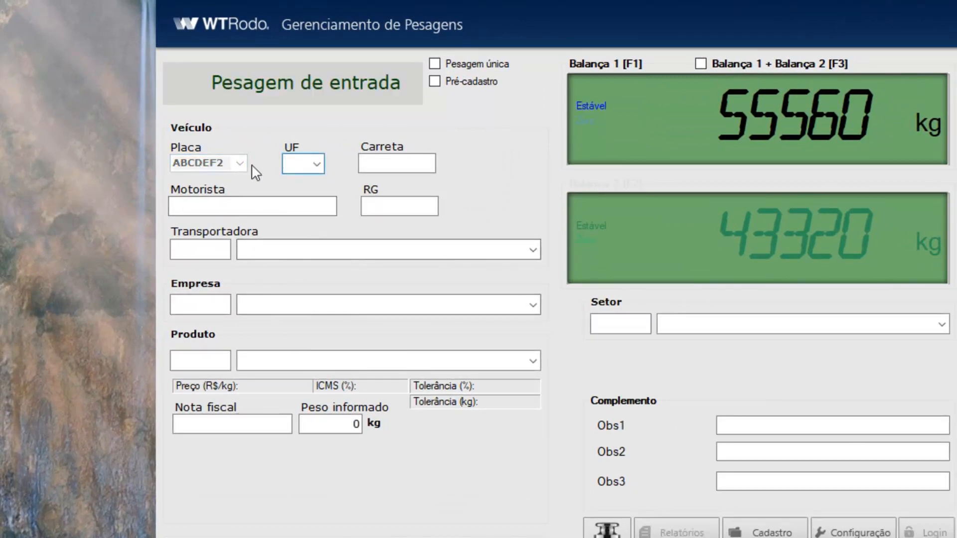
click(317, 163)
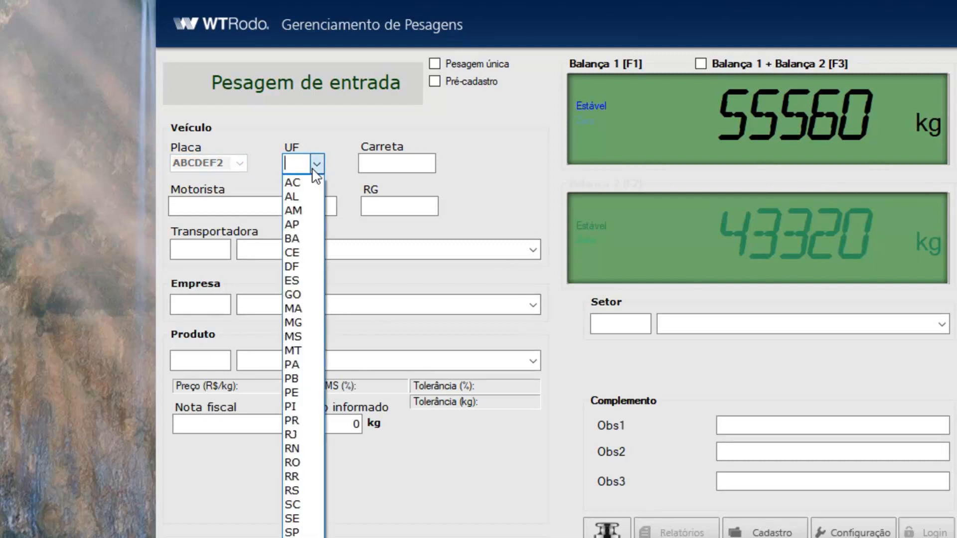
click(294, 264)
- Enter trailer plate ABBCC23, replacing the mistyped value
click(387, 163)
text(ASD)
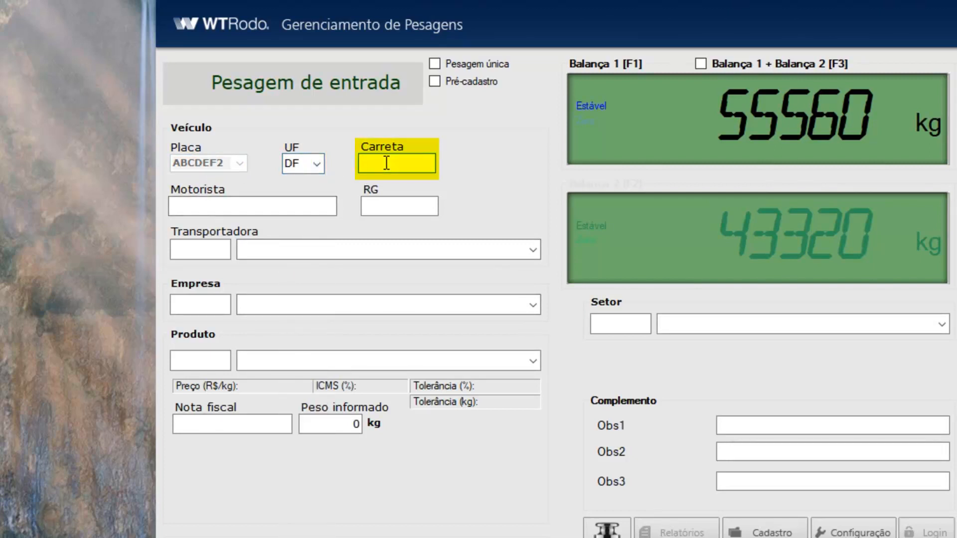
text(SAD)
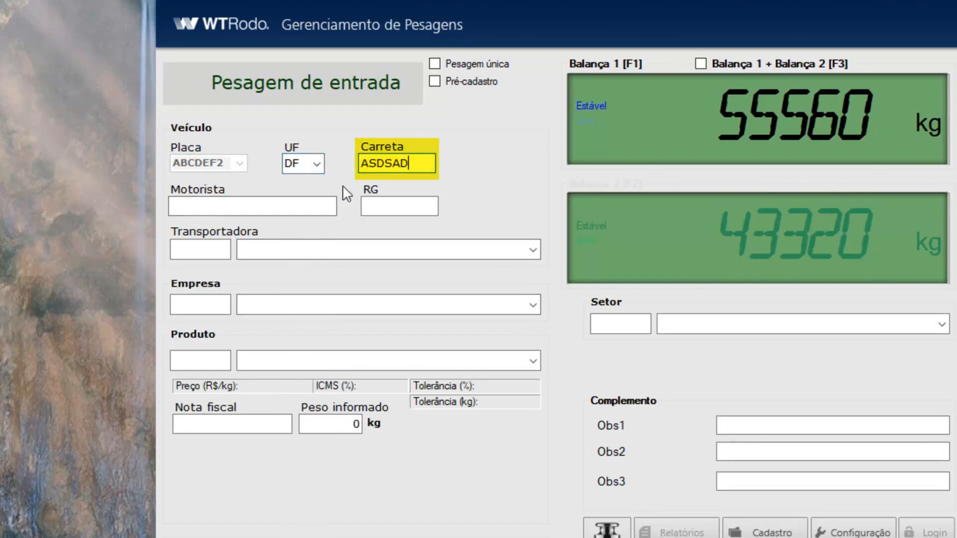
double_click(399, 166)
text(A)
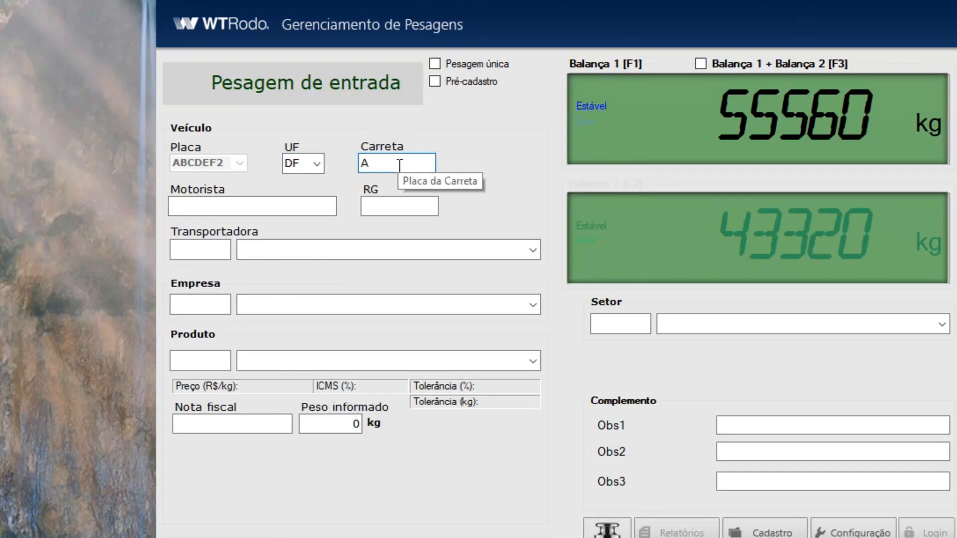
text(BBCC23)
key(Tab)
- Fill in the driver's name and RG number
text(2)
key(Return)
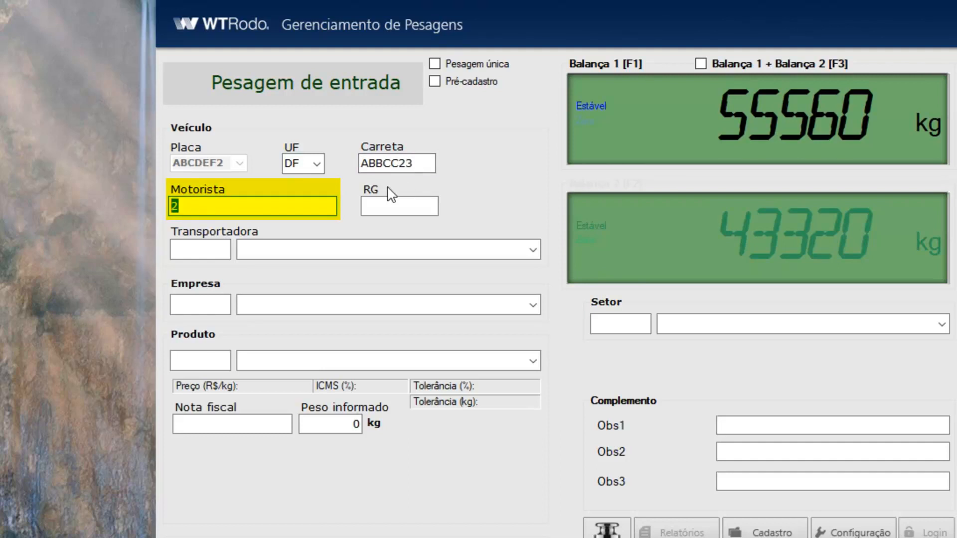
text(Jefferson)
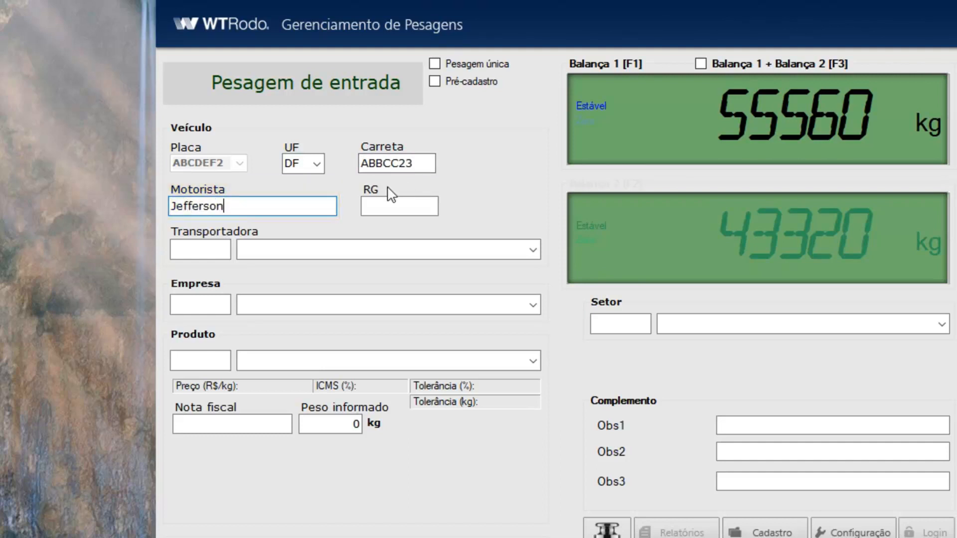
key(Tab)
text(123456)
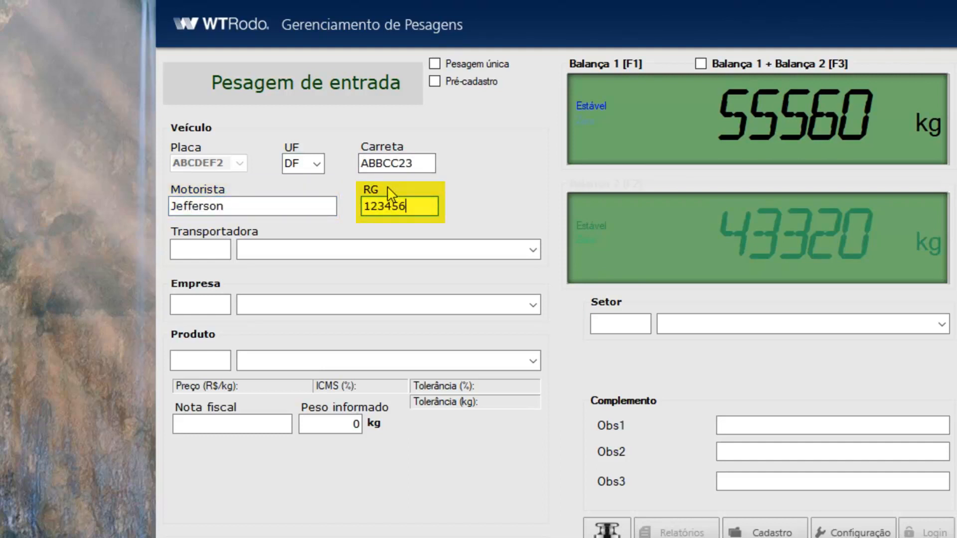
key(Tab)
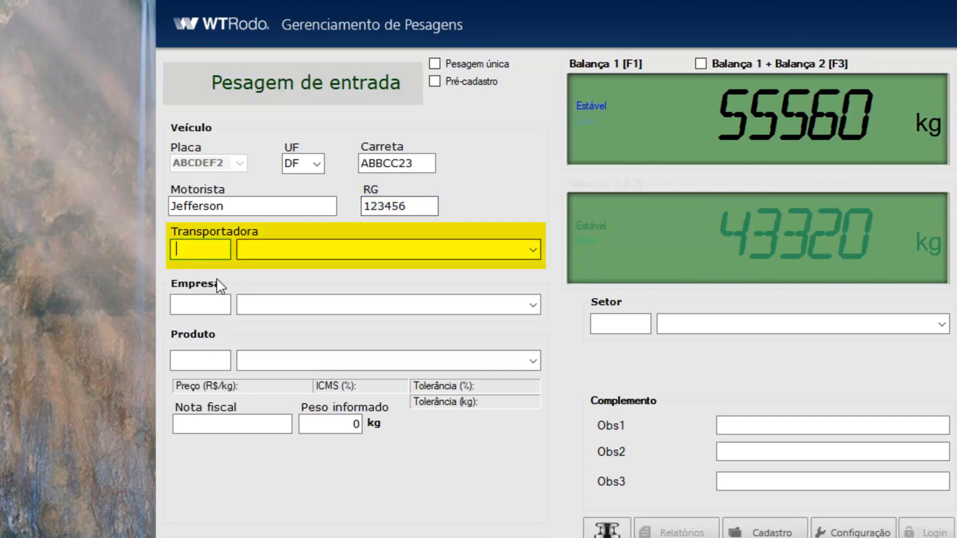
- Set carrier code 1 and choose Empresa as the company
text(1)
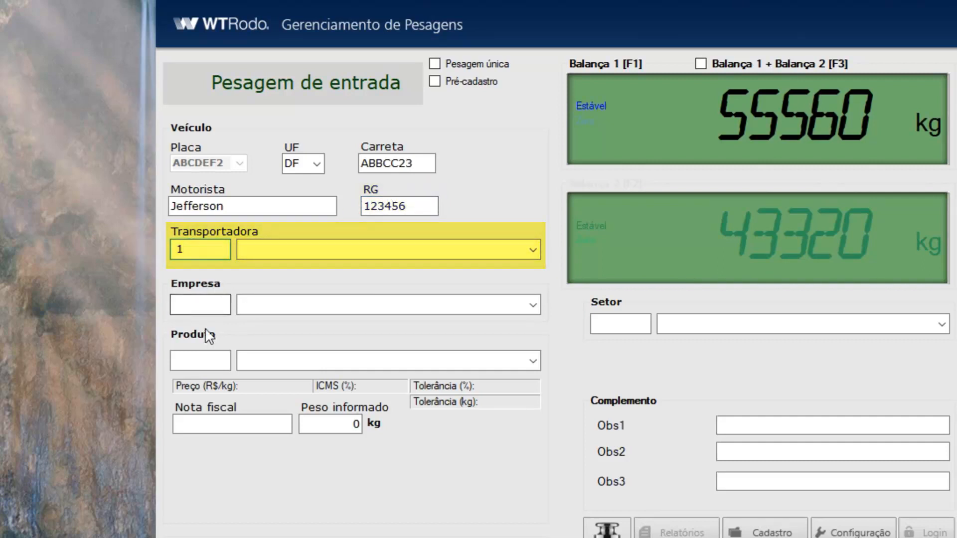
key(Tab)
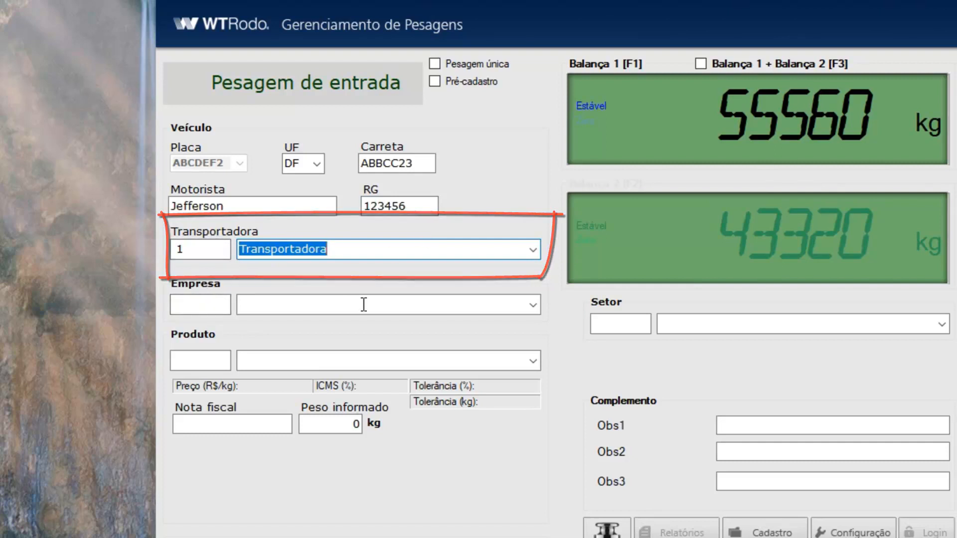
click(537, 310)
click(537, 310)
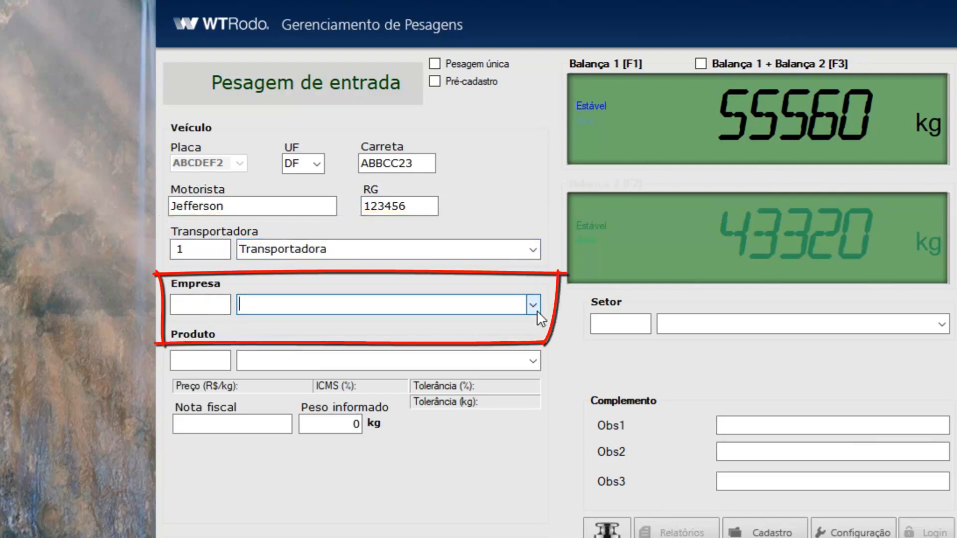
click(537, 310)
click(508, 322)
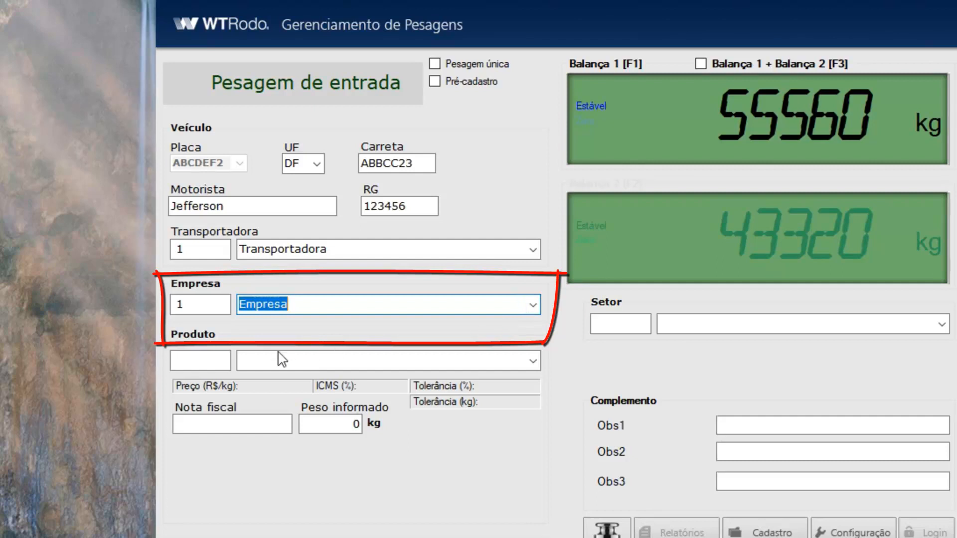
- Enter product code 1 and invoice number 112233
click(218, 363)
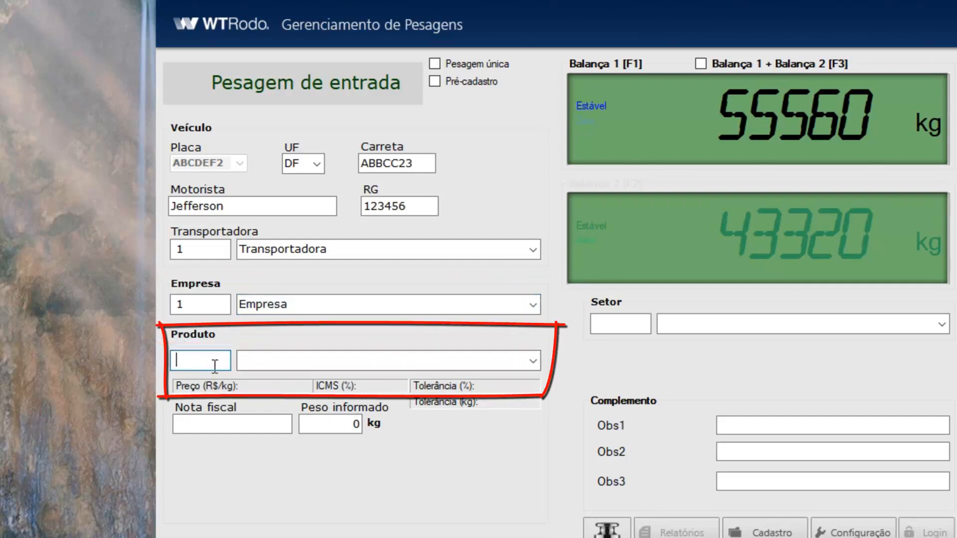
click(533, 361)
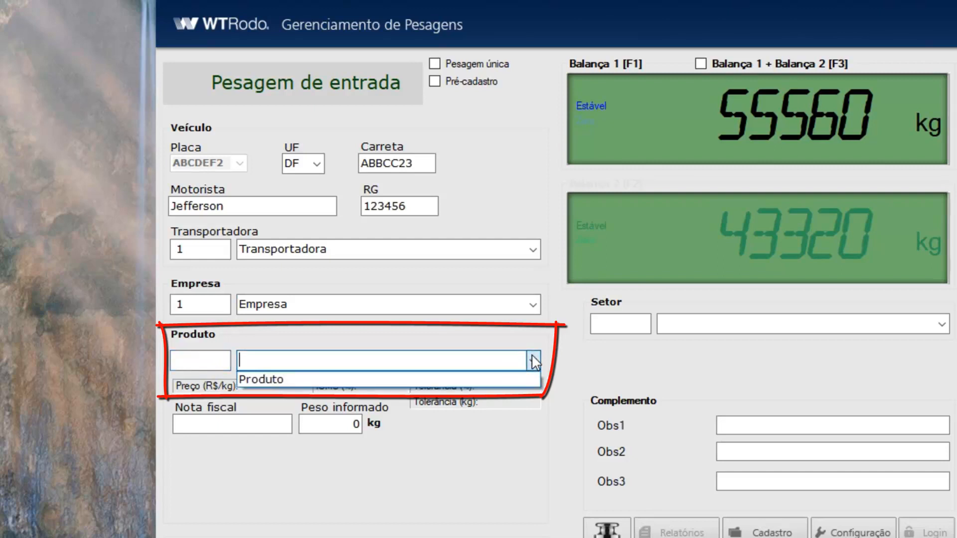
click(215, 356)
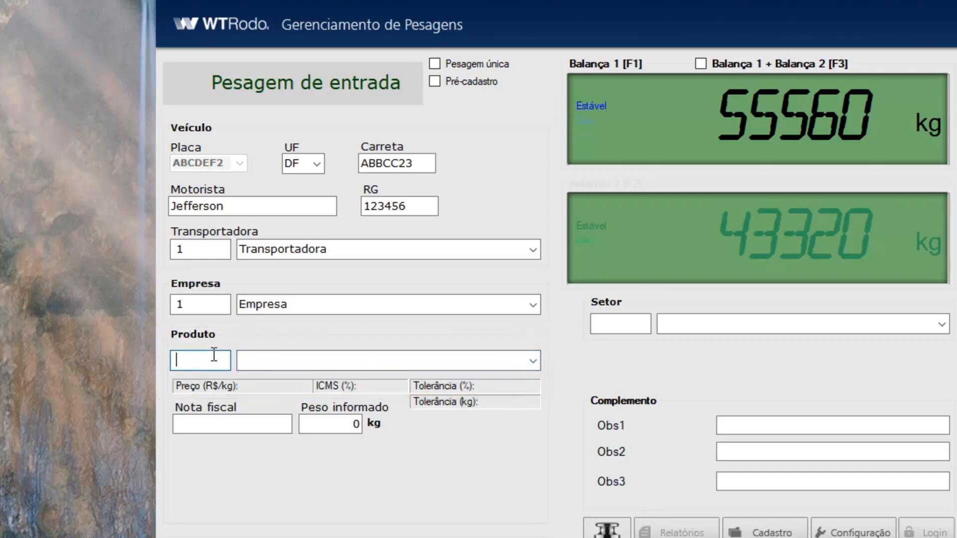
text(1)
key(Tab)
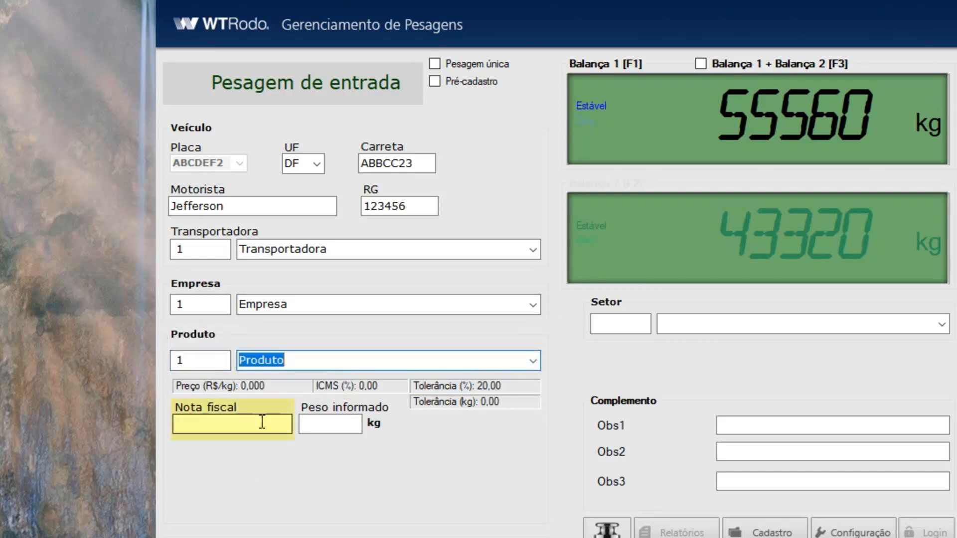
click(262, 422)
text(112233)
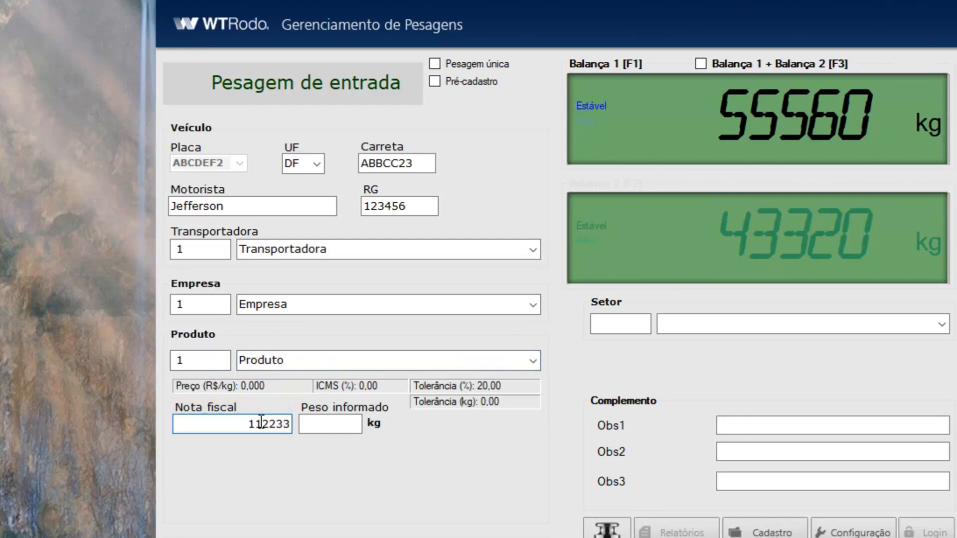
click(342, 425)
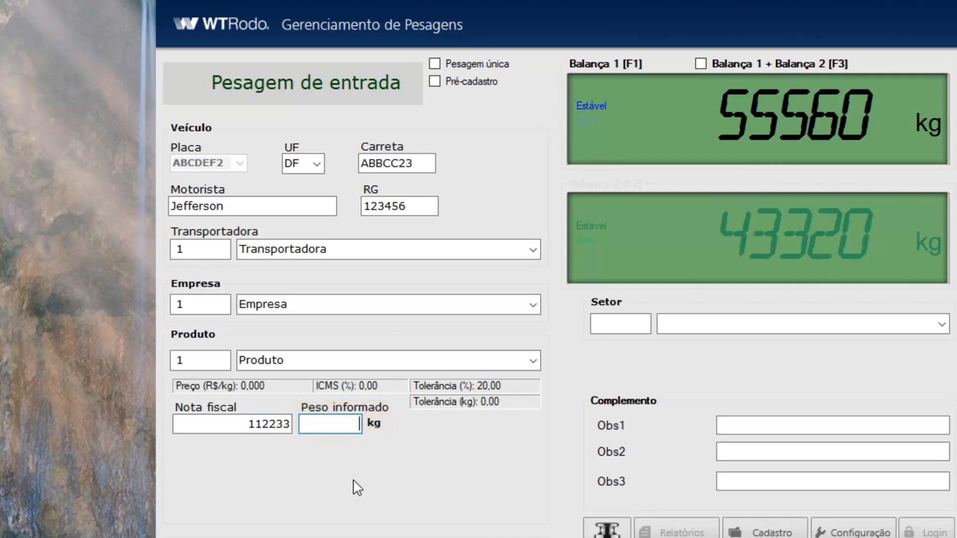
- Declare 30000 kg, sector 1, note 'Material encontra-se em bom estado', then register the weighing
text(30000)
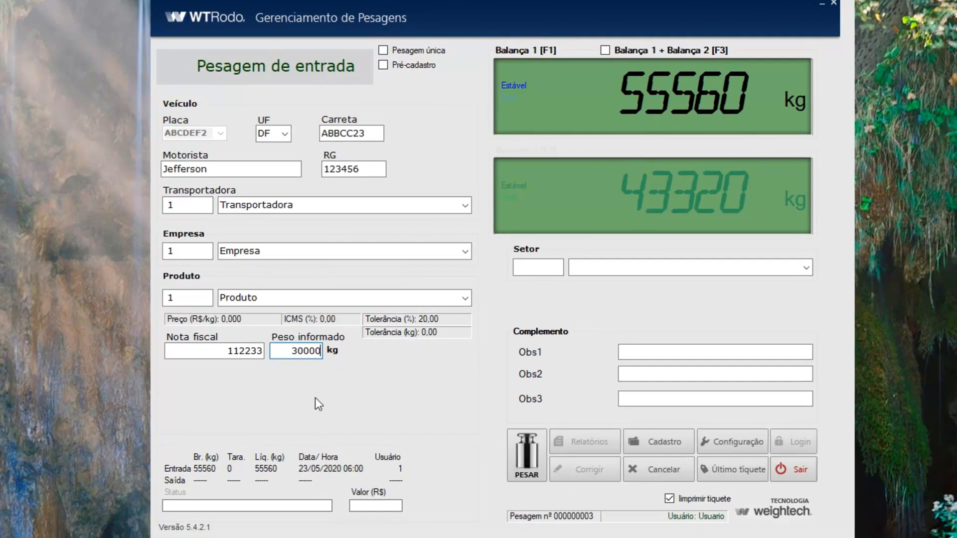
click(620, 322)
text(1)
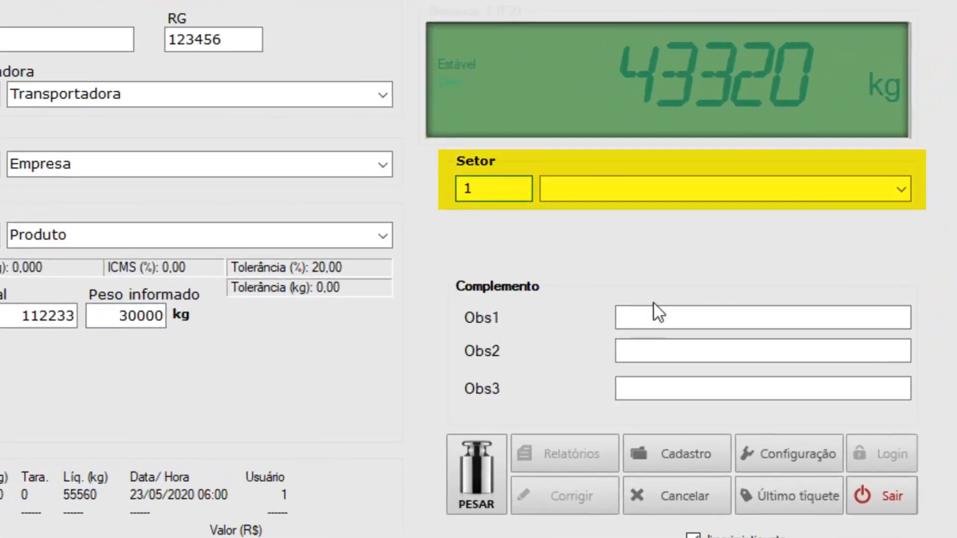
click(650, 352)
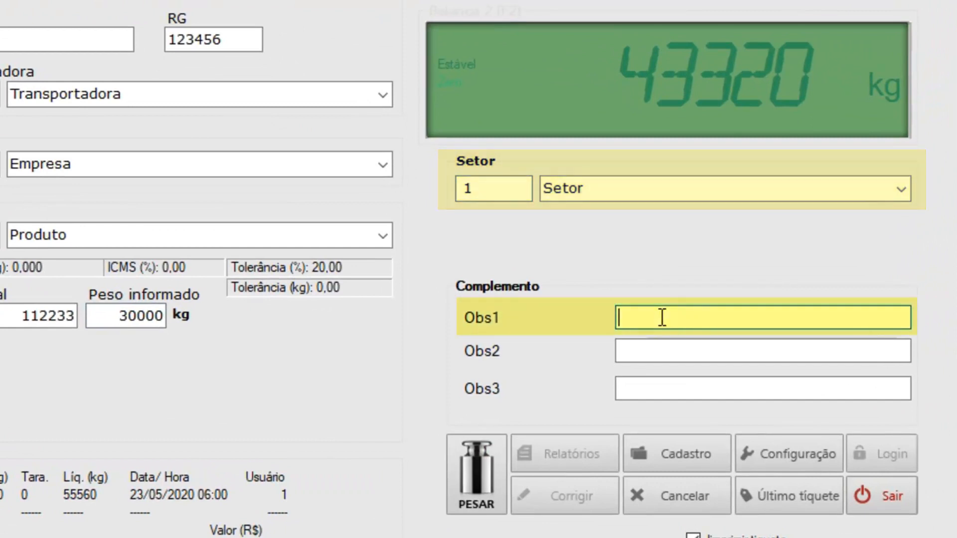
text(Mater)
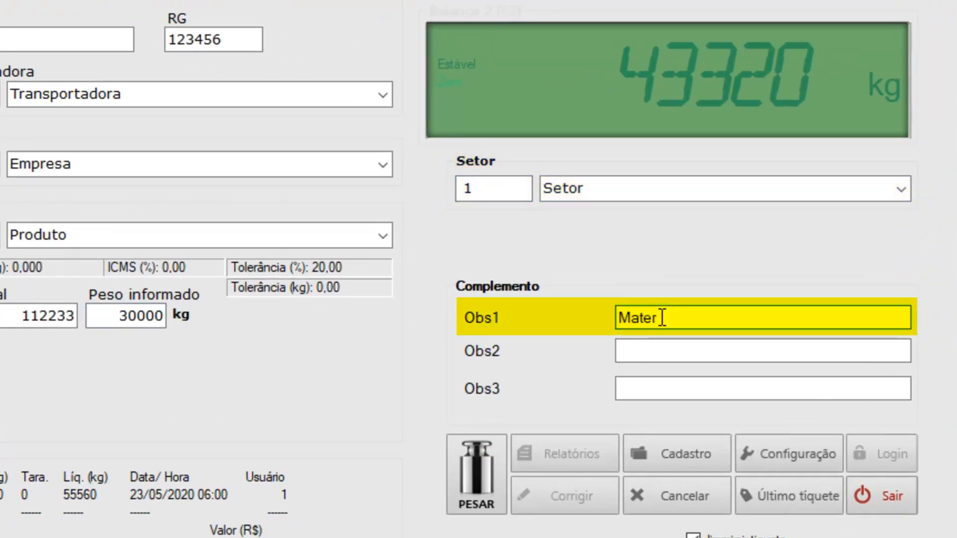
text(ial encon)
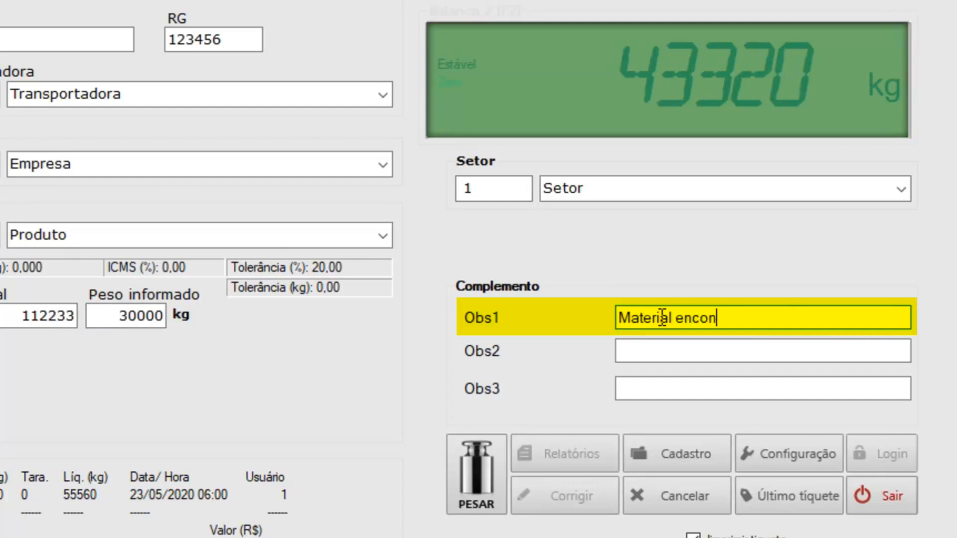
text(tra-se em bo)
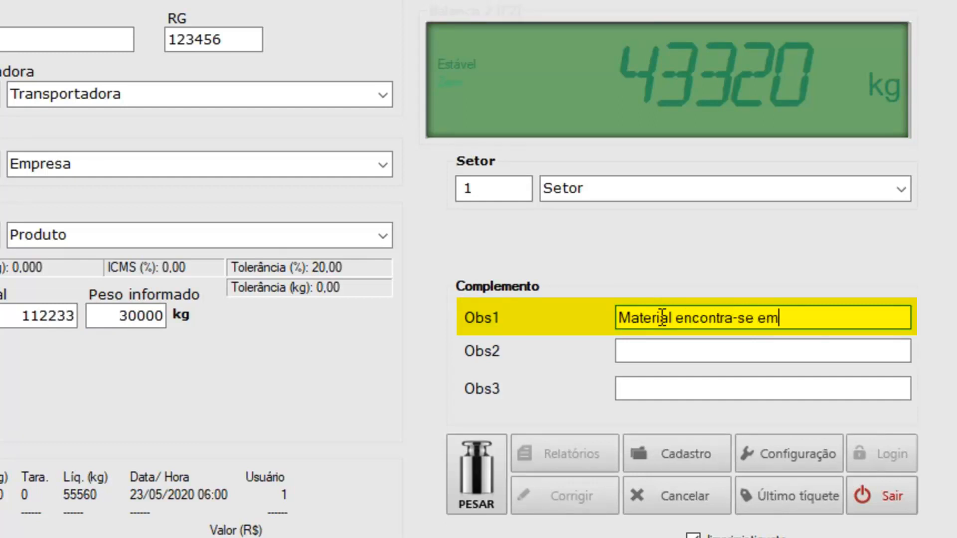
text(m estado)
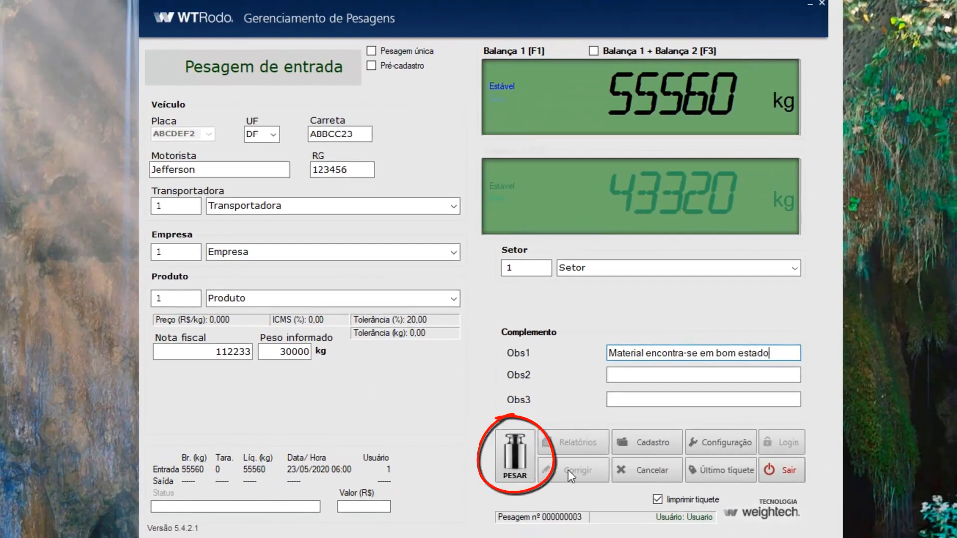
click(519, 455)
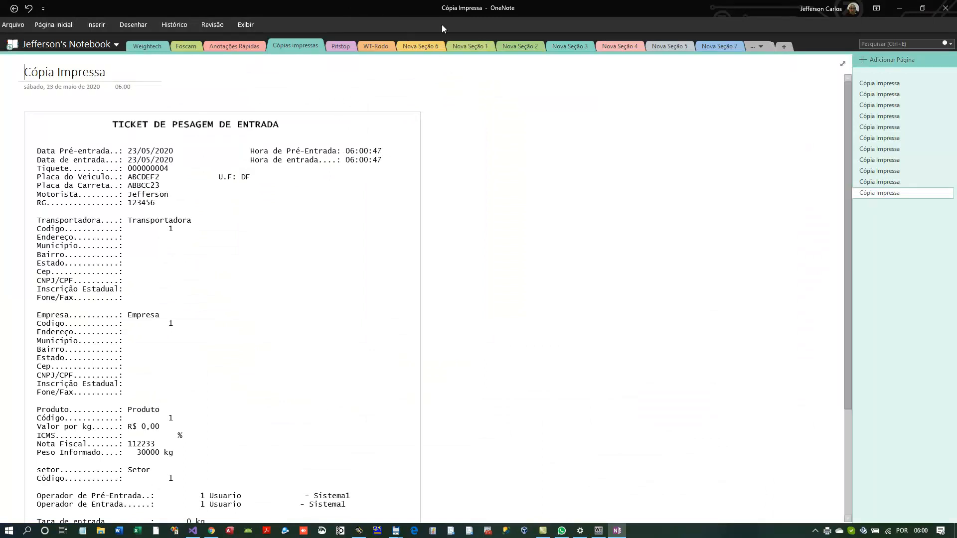
- Scroll through OneNote ticket 000000004 for ABCDEF2, checking vehicle details and 55560 kg weight
scroll(239, 299, down, 3)
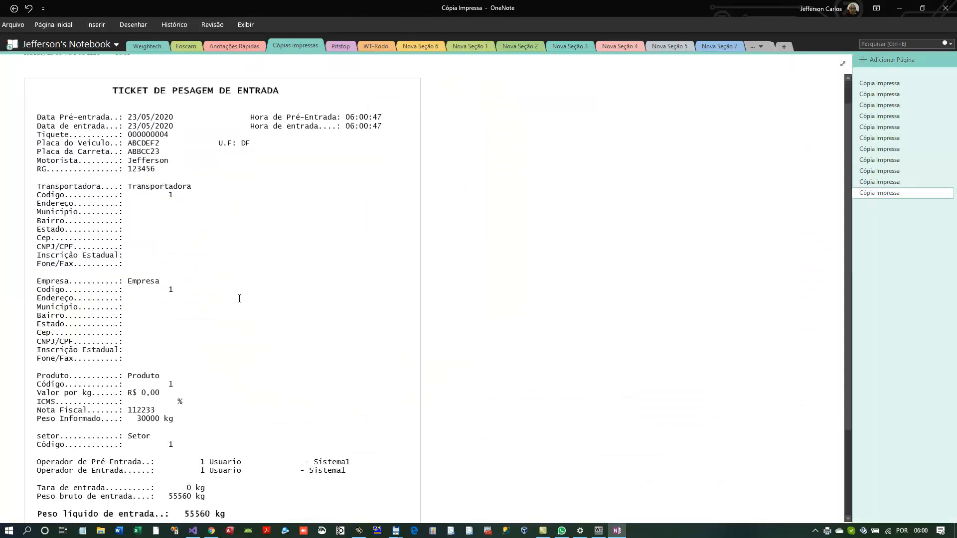
scroll(239, 299, up, 3)
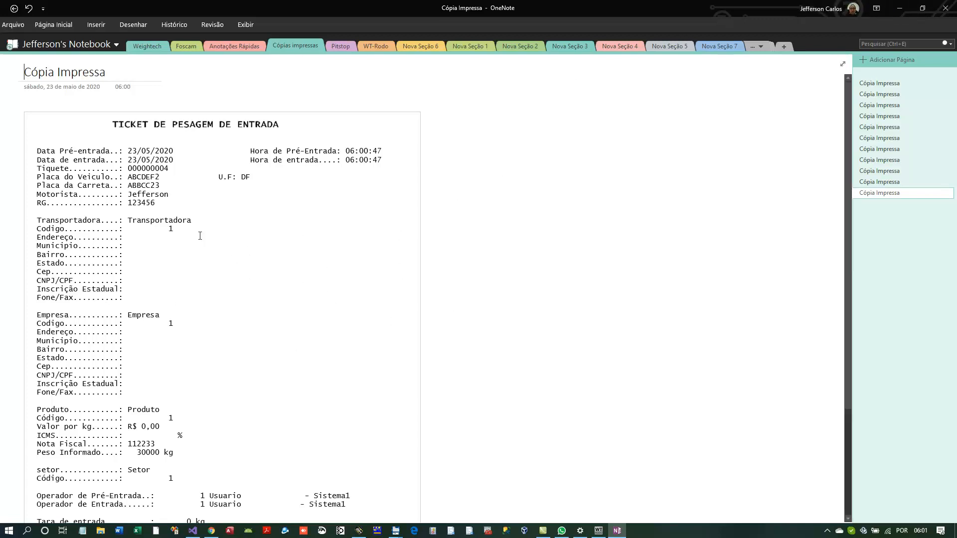
scroll(281, 331, down, 2)
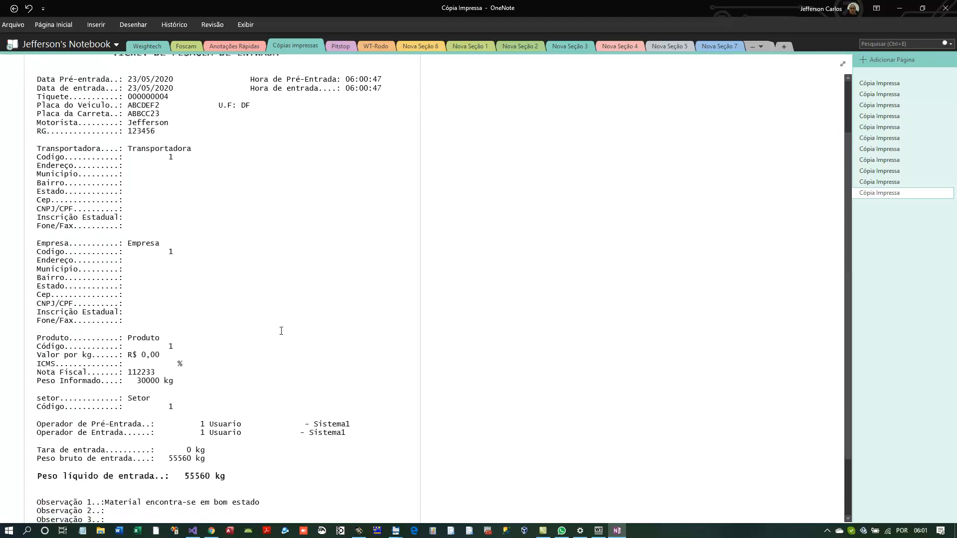
scroll(279, 333, up, 2)
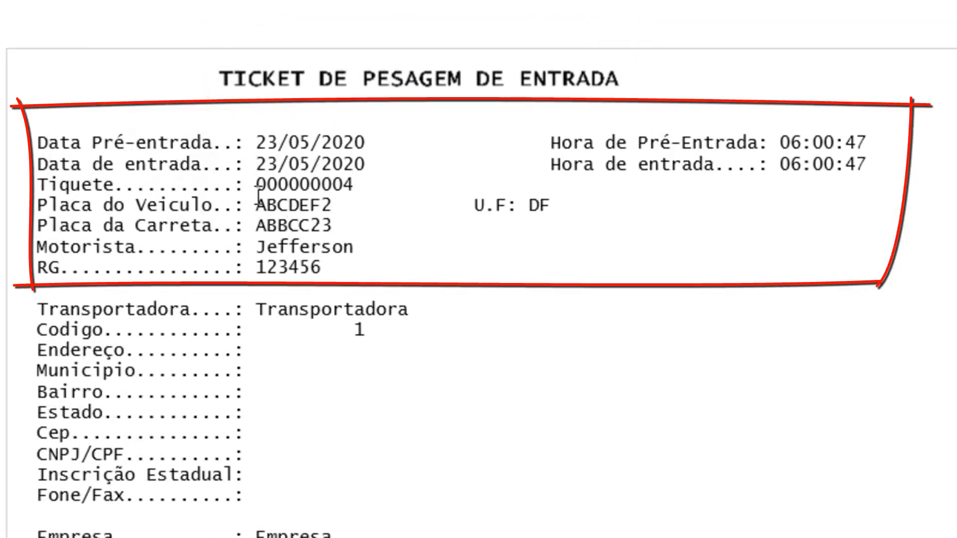
drag(265, 195, 352, 185)
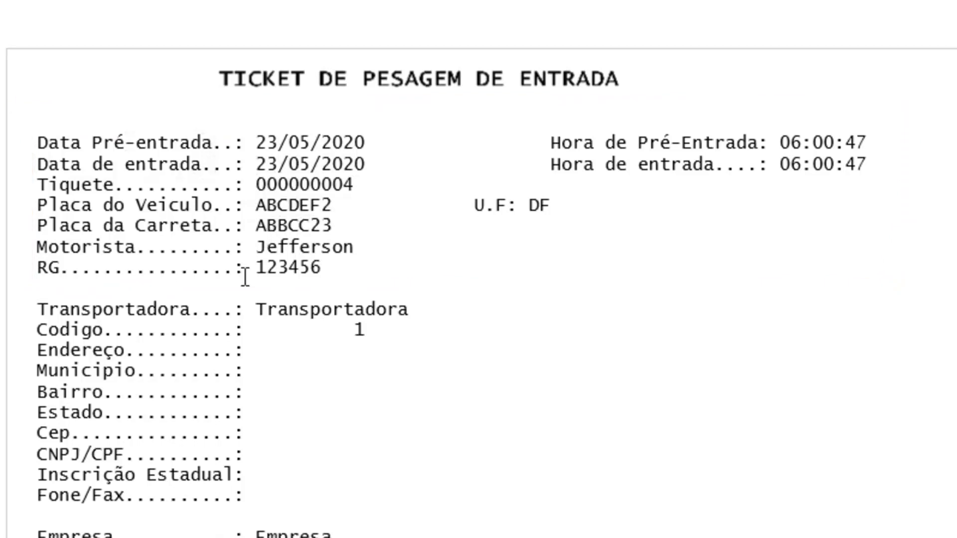
scroll(178, 301, down, 3)
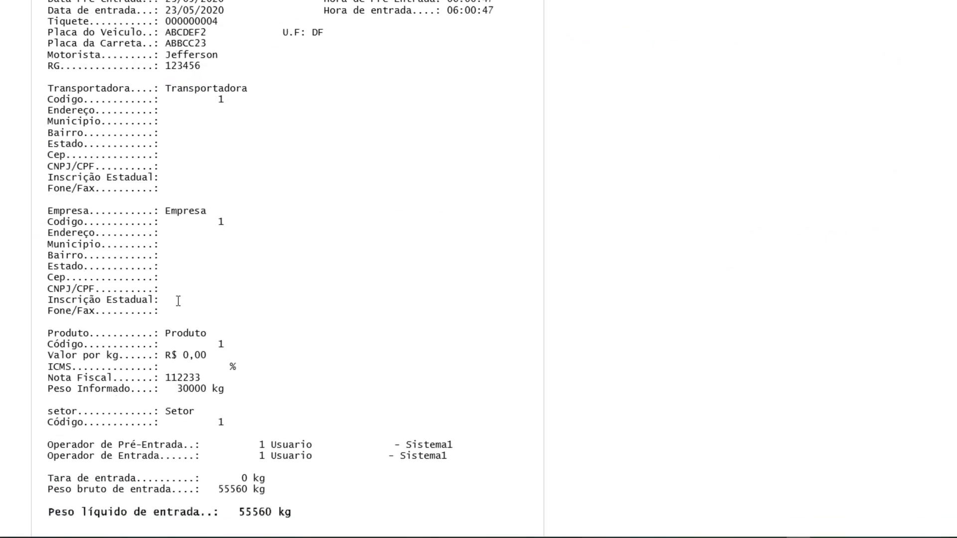
scroll(173, 194, down, 4)
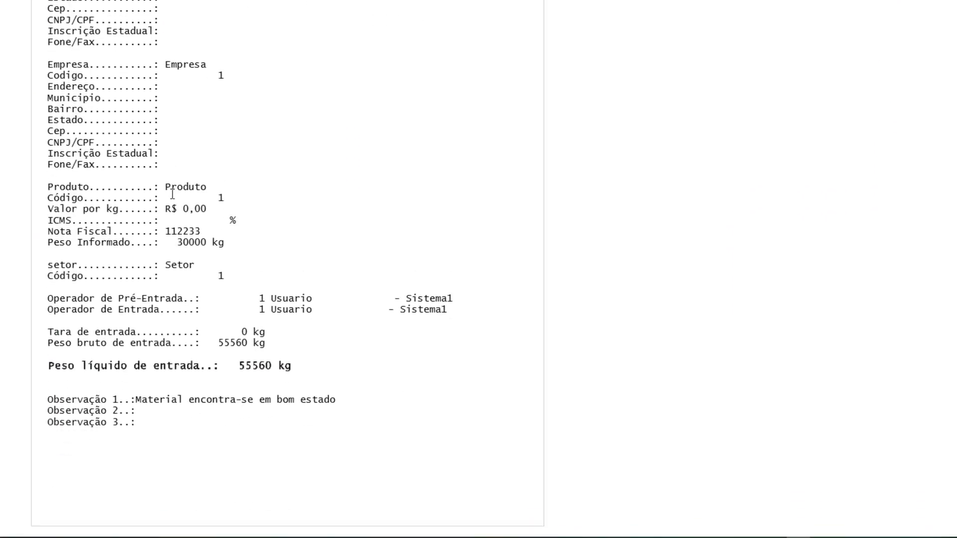
scroll(173, 197, up, 4)
scroll(174, 200, down, 2)
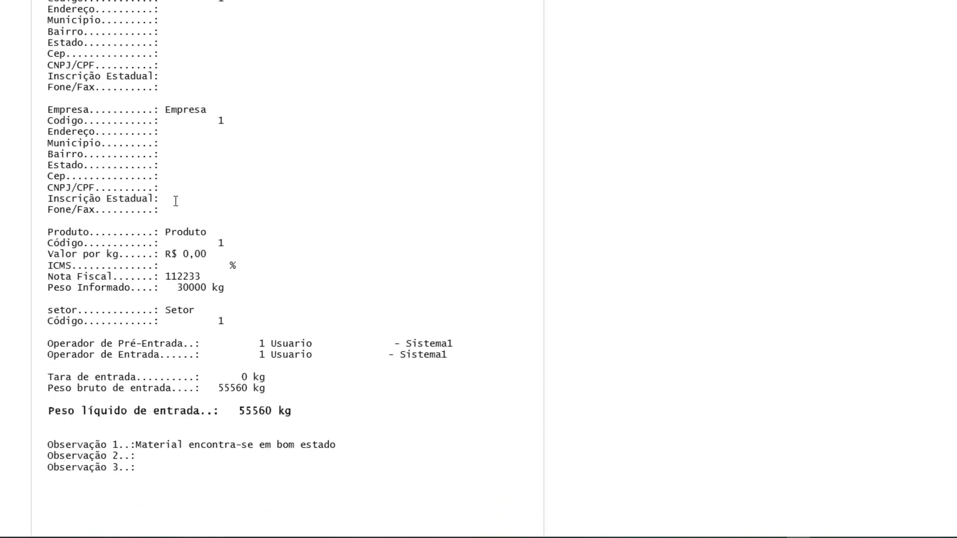
scroll(176, 202, up, 5)
scroll(176, 202, down, 4)
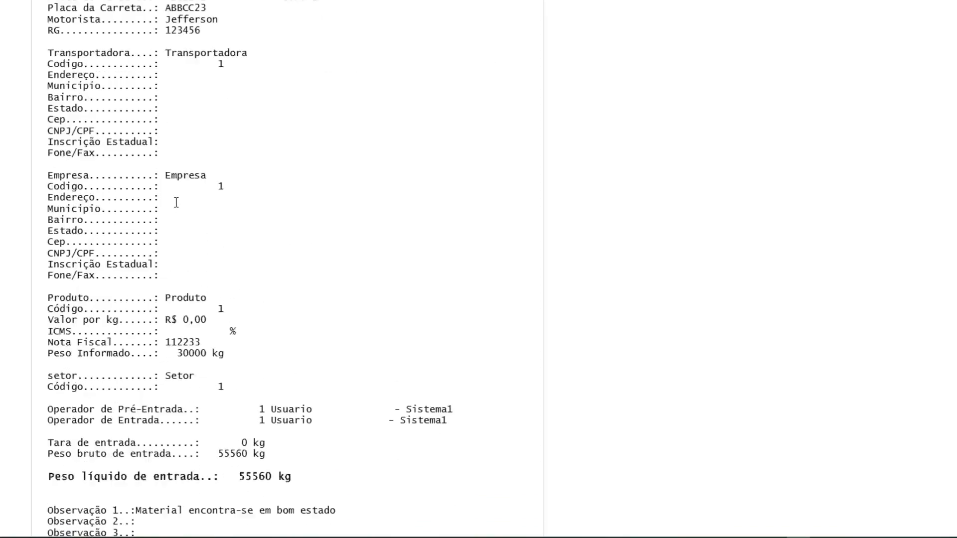
scroll(176, 202, up, 5)
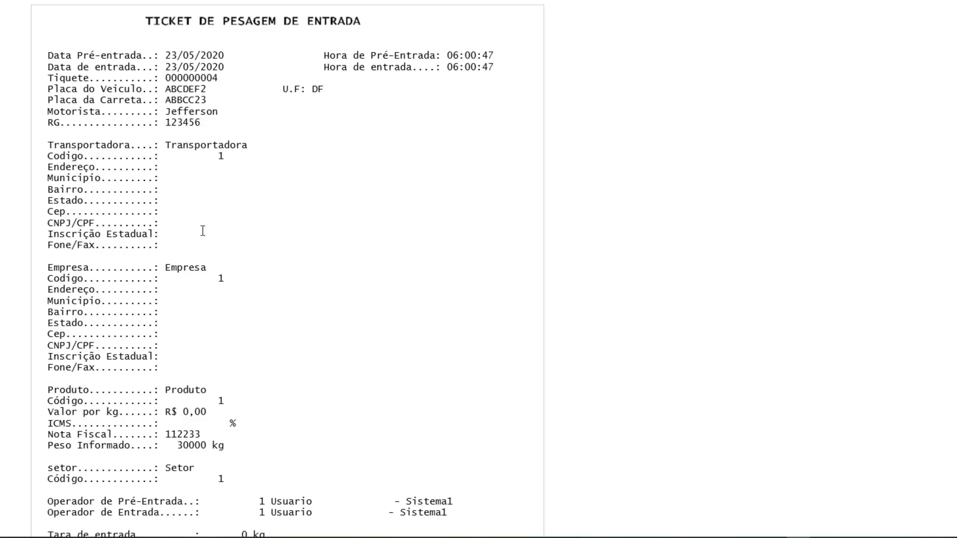
scroll(165, 372, down, 3)
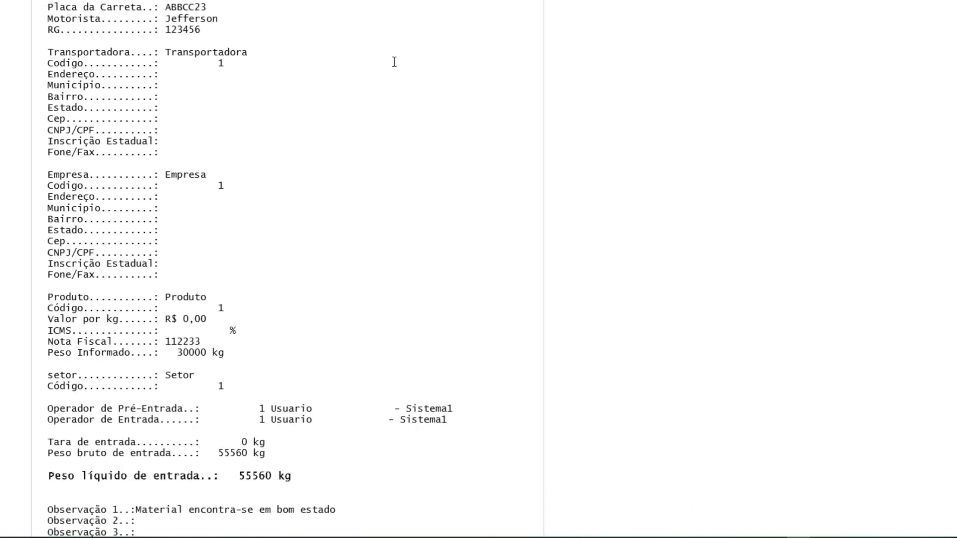
scroll(100, 462, down, 3)
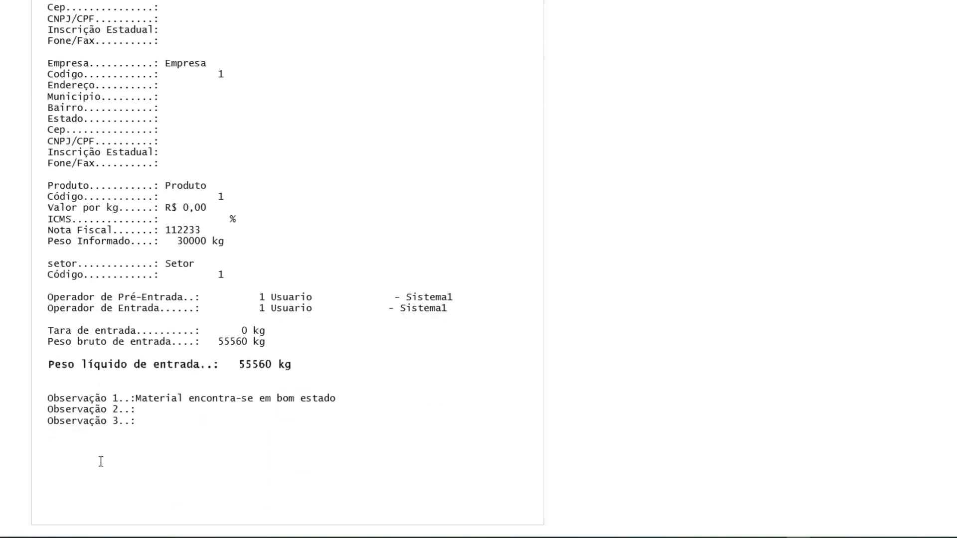
scroll(101, 461, up, 6)
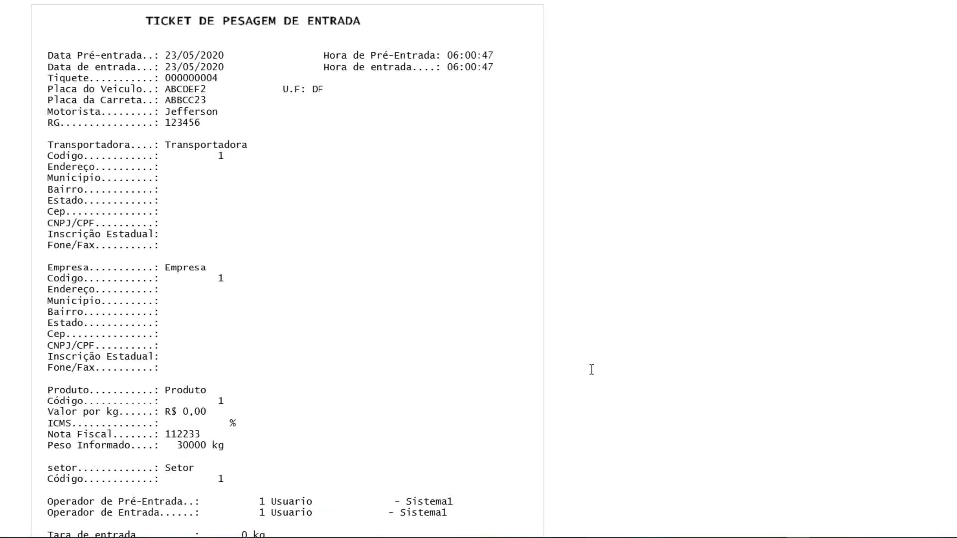
scroll(591, 369, down, 3)
scroll(591, 369, up, 3)
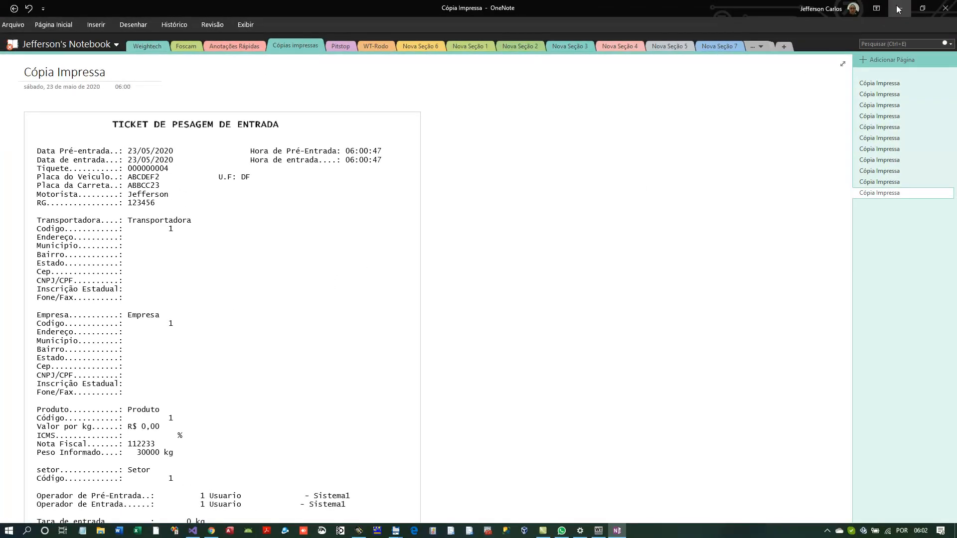
- Minimize OneNote and load the exit weighing for plate ABCDEF2 from the Placa list
click(899, 9)
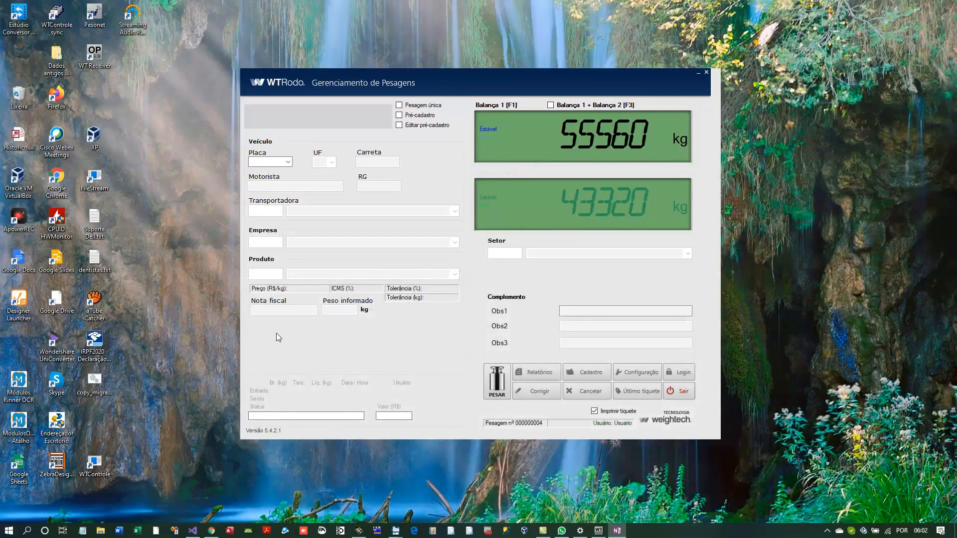
click(277, 161)
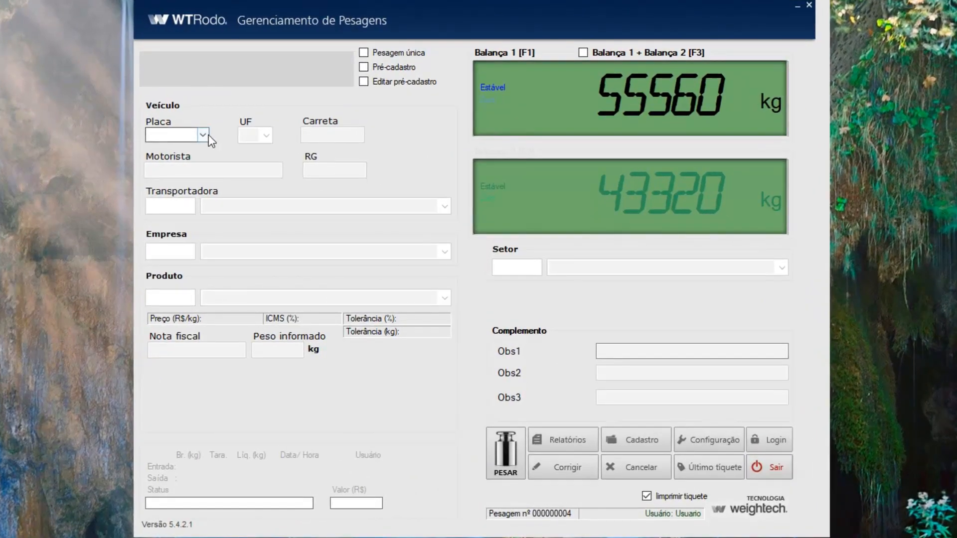
click(205, 137)
click(187, 145)
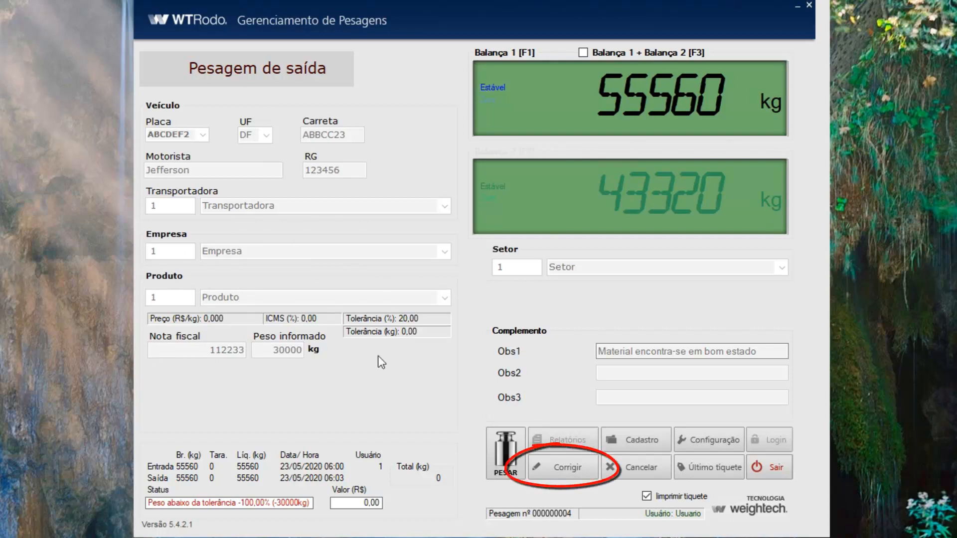
- Unlock the ABCDEF2 exit weighing form for correction with Corrigir
click(558, 467)
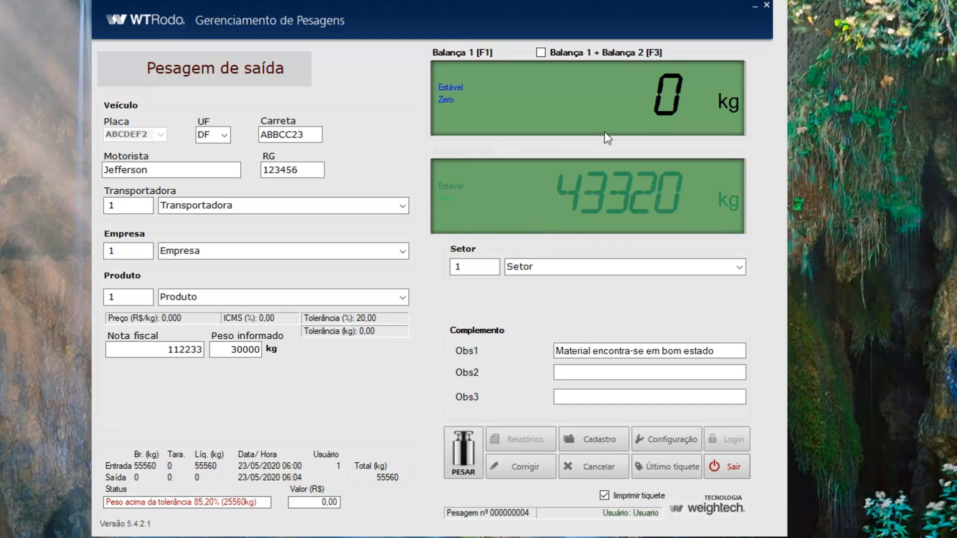
- Switch the exit weighing to Balança 2 and select the 30000 kg declared weight
click(505, 208)
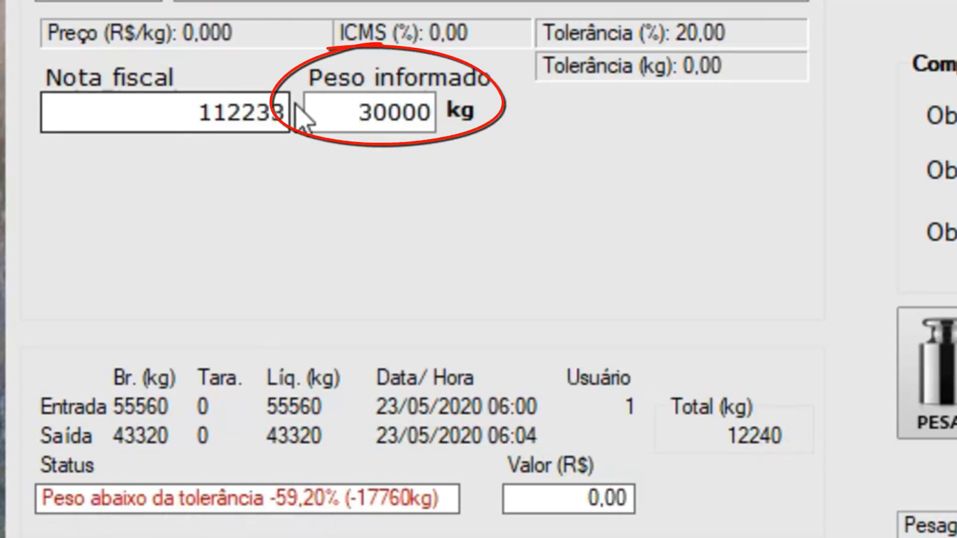
drag(306, 113, 432, 118)
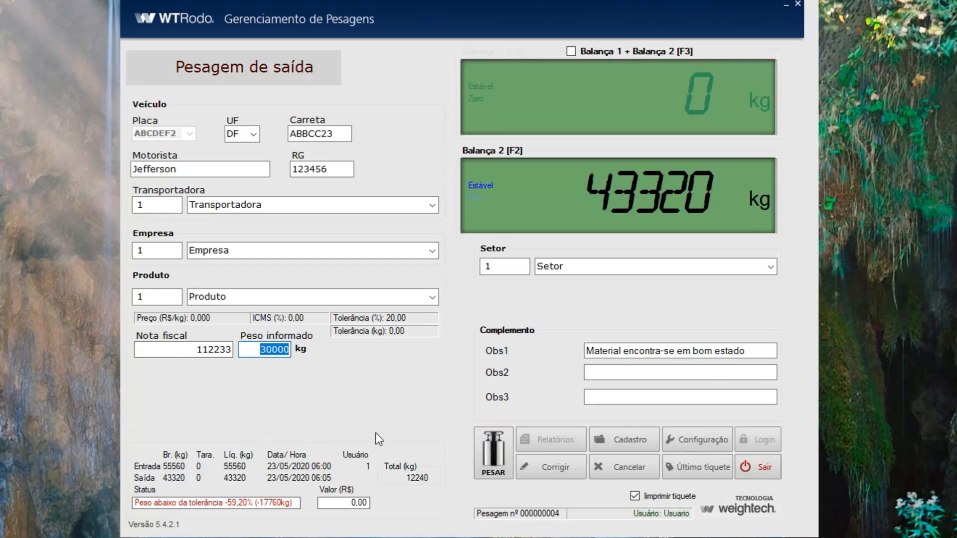
- Attempt the exit weighing and dismiss the 'Pesagem não permitida' error
click(503, 455)
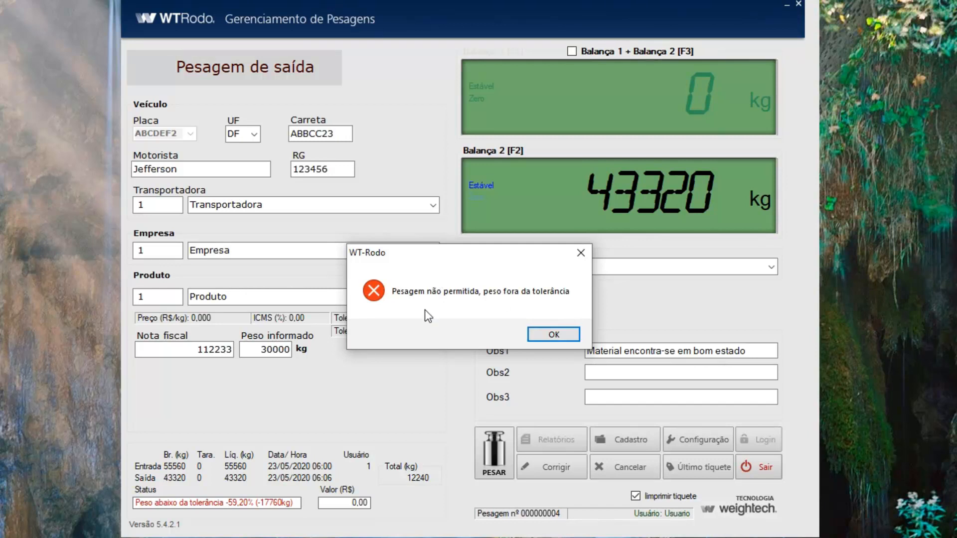
click(554, 335)
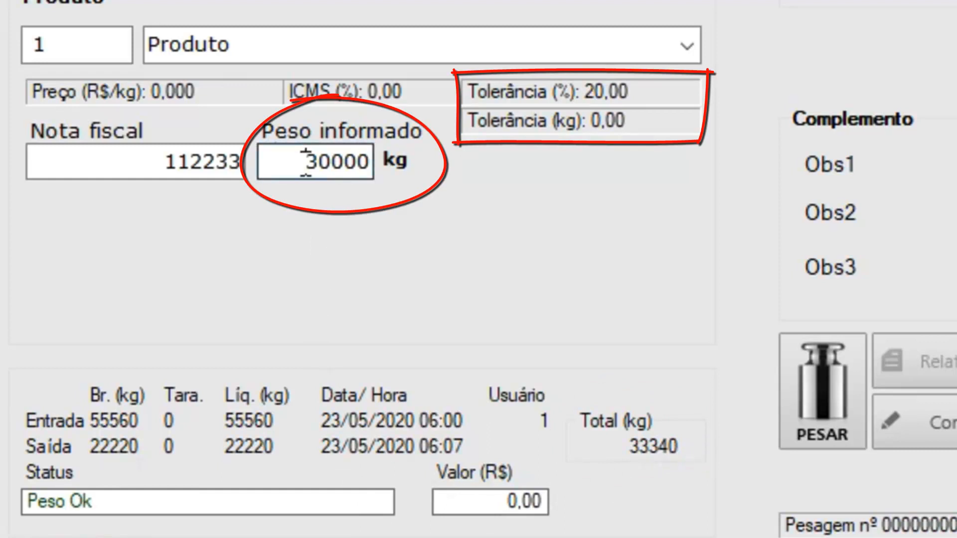
- Select the 30000 declared weight and record the 22220 kg exit weighing, printing its ticket
drag(284, 177, 380, 164)
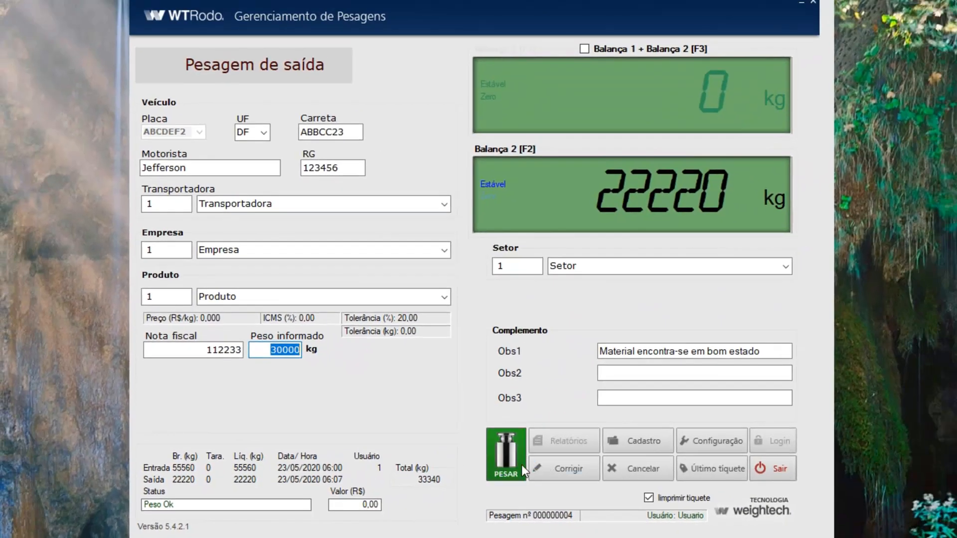
click(522, 465)
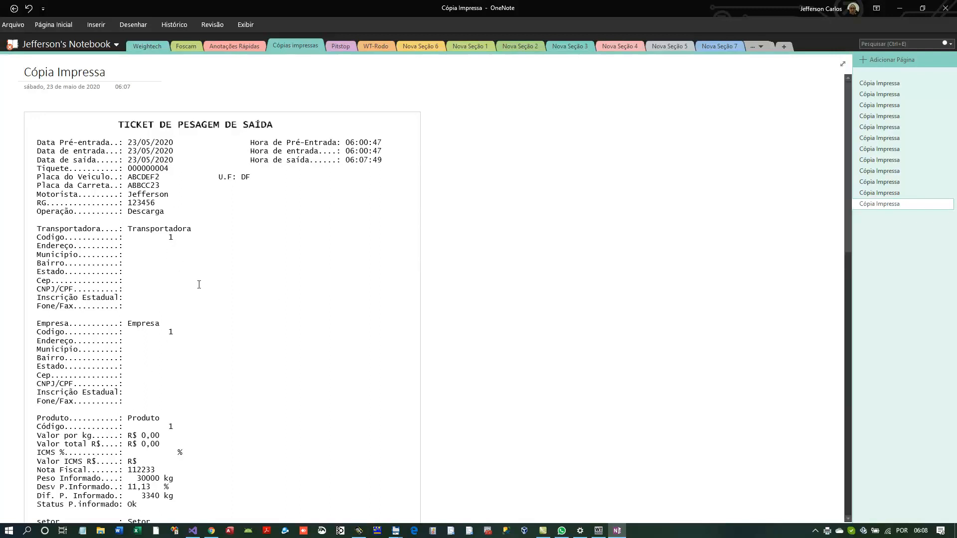
- Scroll through the printed exit ticket to its 33340 kg corrected total and 11,13% deviation
scroll(199, 285, down, 5)
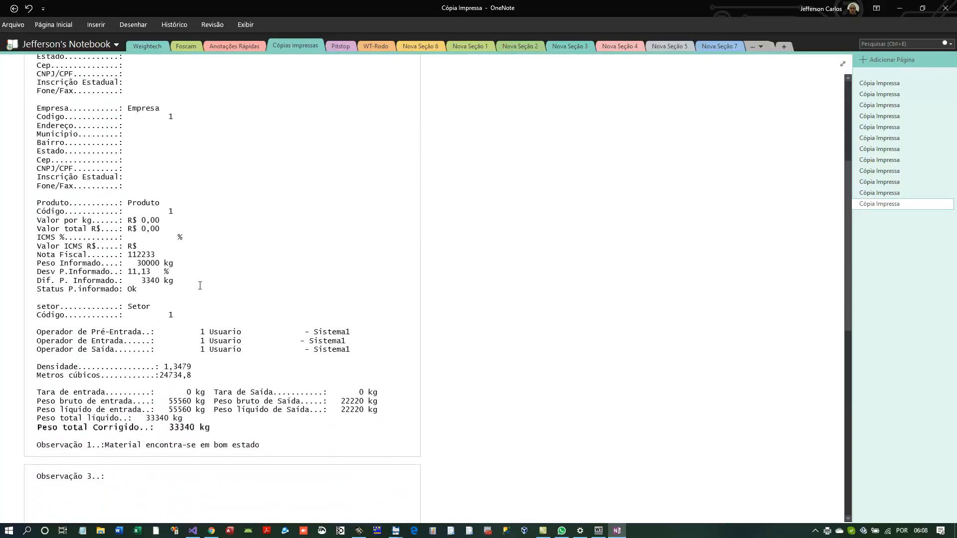
scroll(200, 285, down, 4)
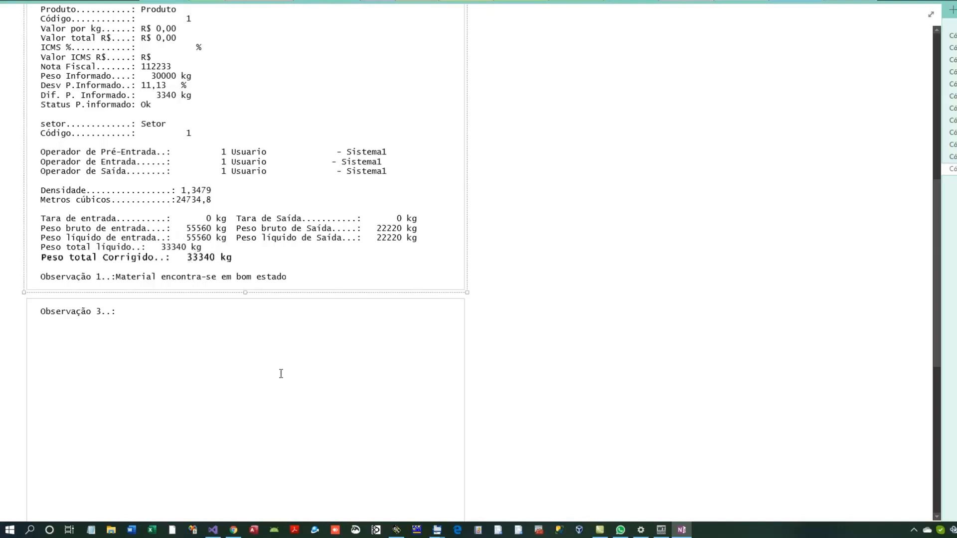
scroll(287, 377, up, 7)
scroll(450, 246, down, 8)
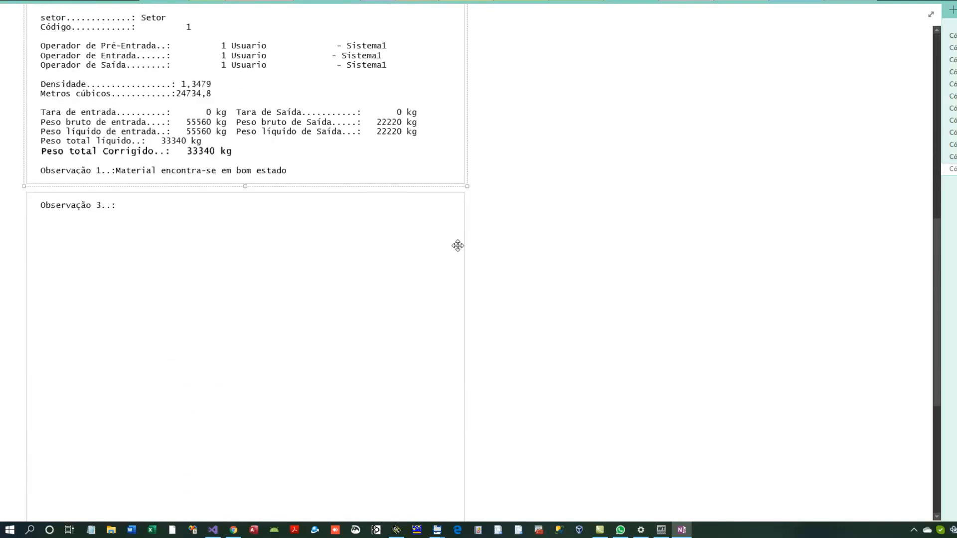
scroll(456, 246, up, 9)
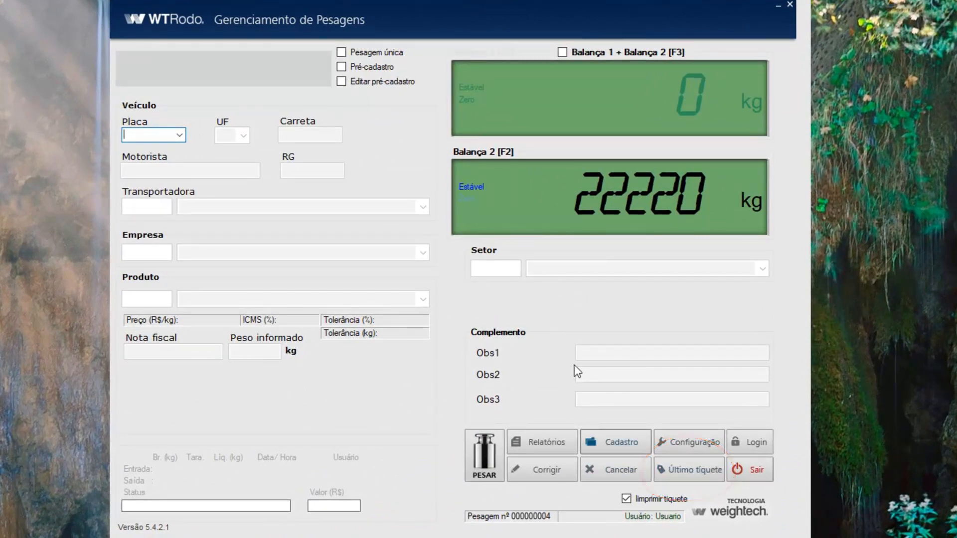
- Reprint the last ticket for plate ABCDEF2 to OneNote, then minimize OneNote
click(704, 474)
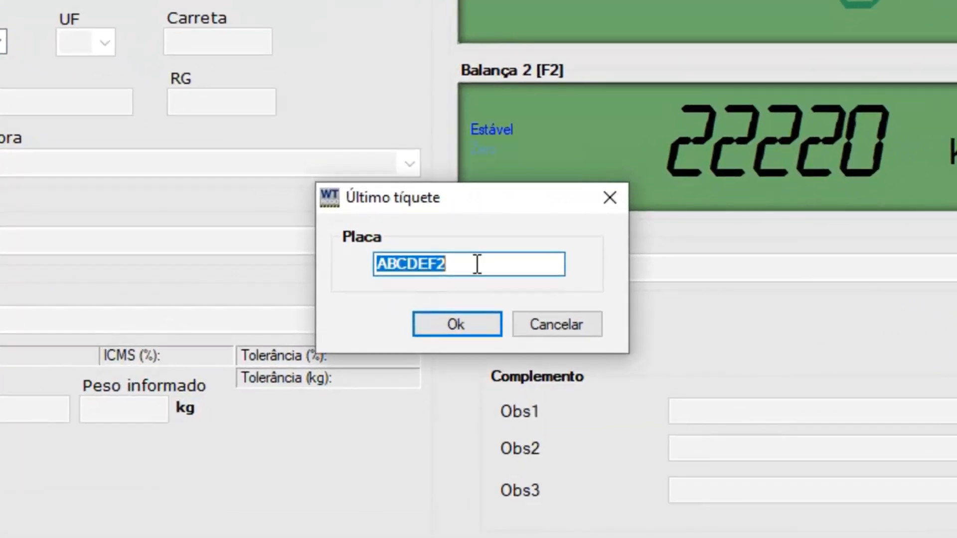
click(477, 265)
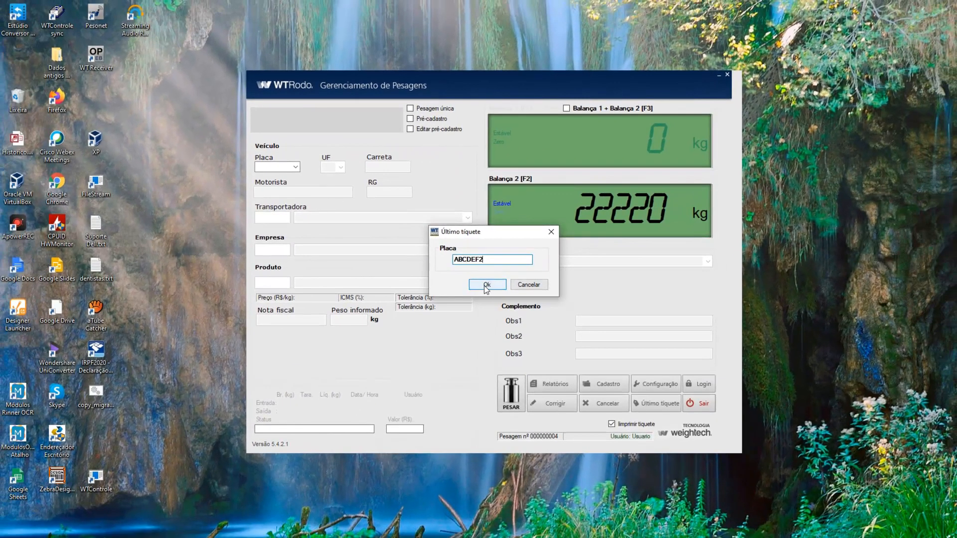
click(484, 287)
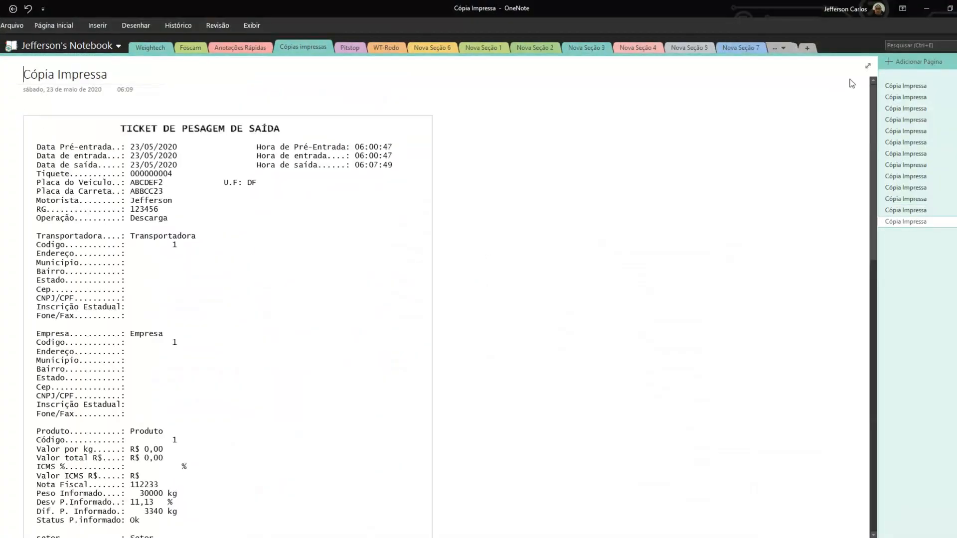
click(930, 8)
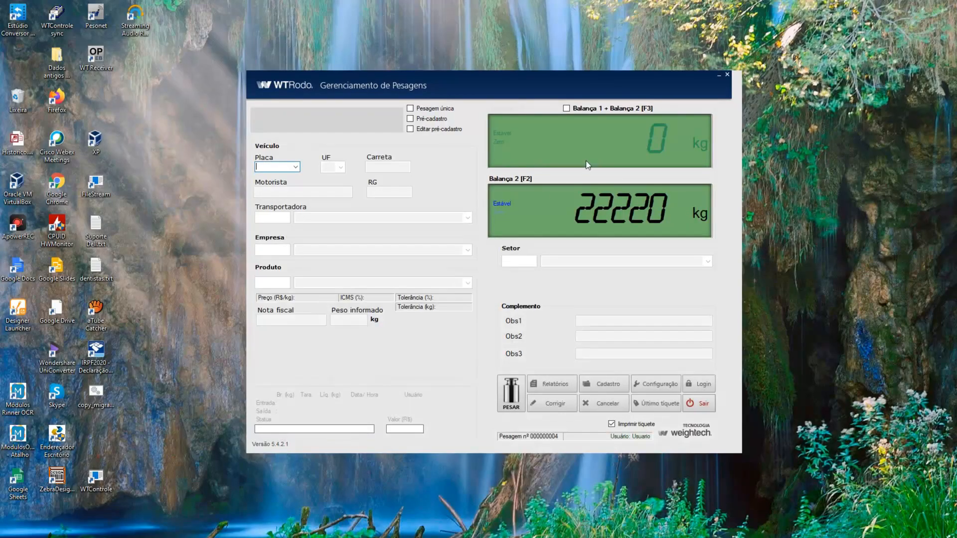
mouse_move(616, 537)
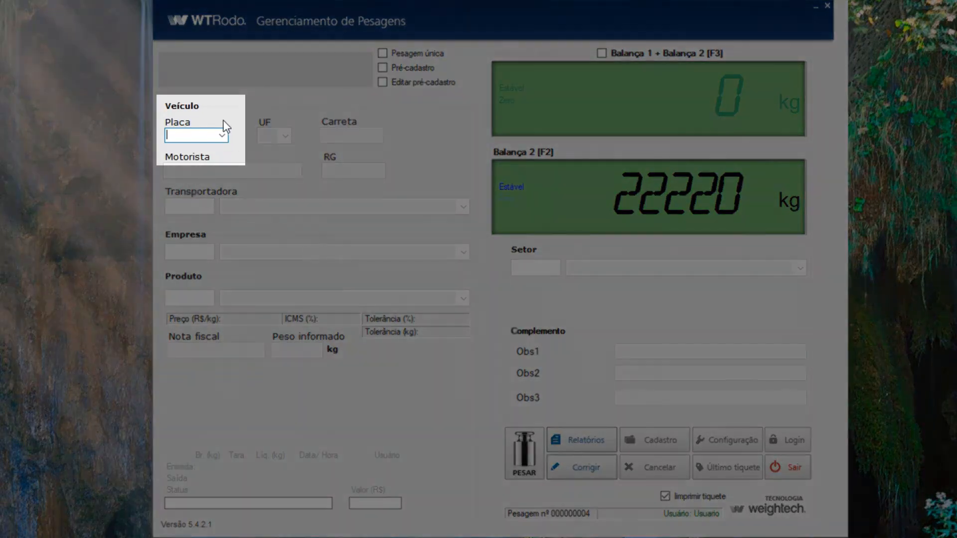
click(221, 137)
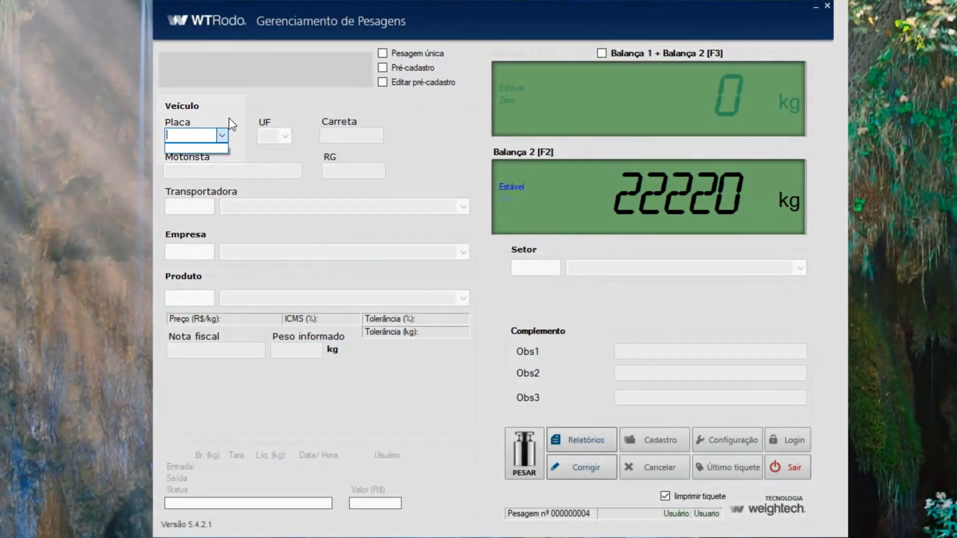
click(222, 115)
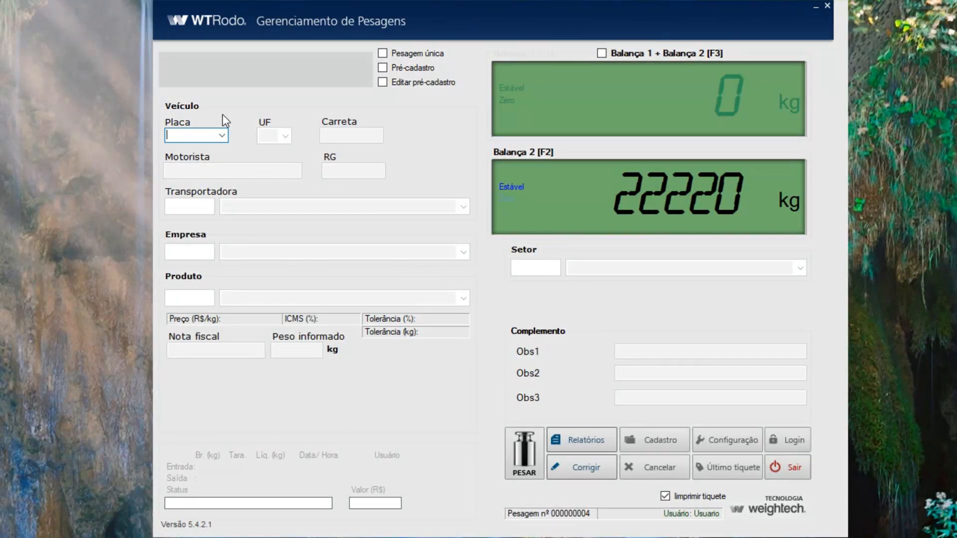
text(ABC)
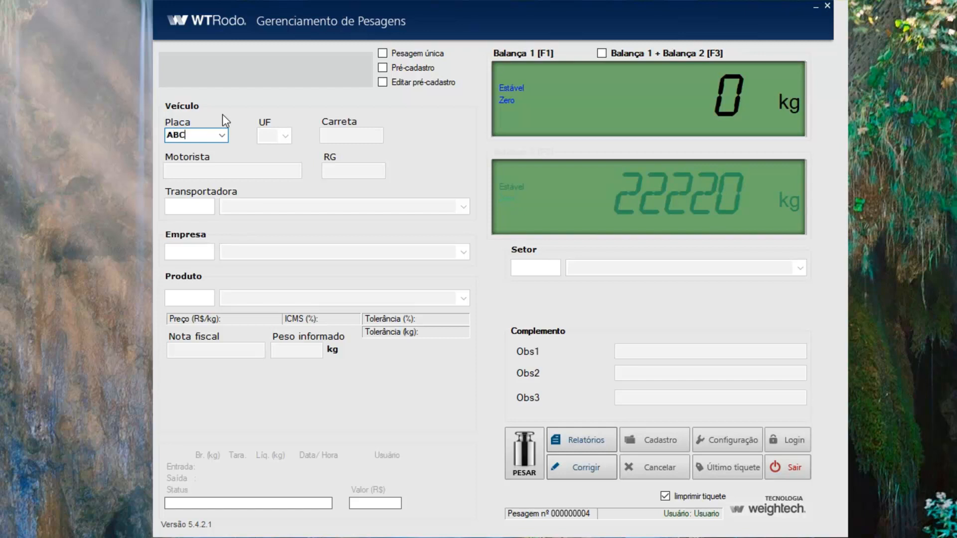
text(DEFG)
key(Return)
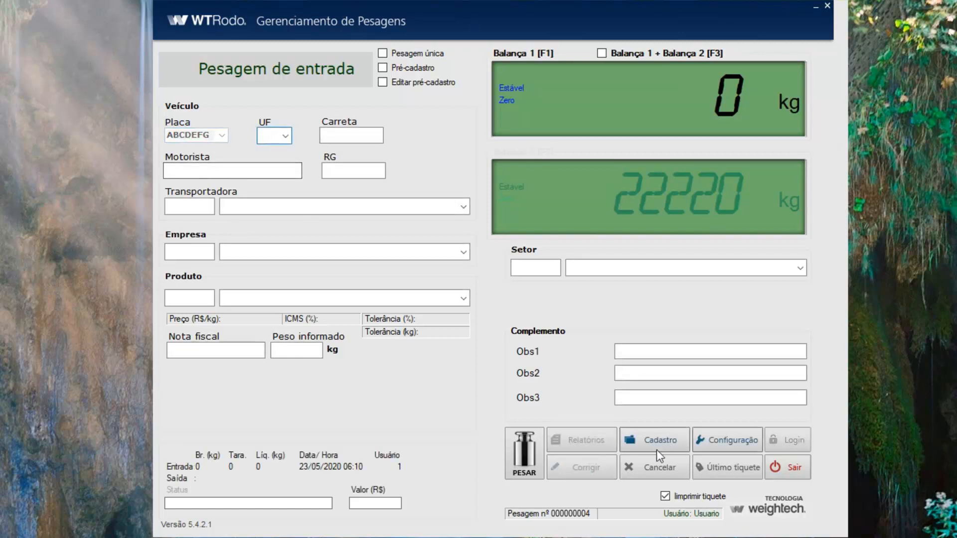
click(647, 468)
text(ABCD)
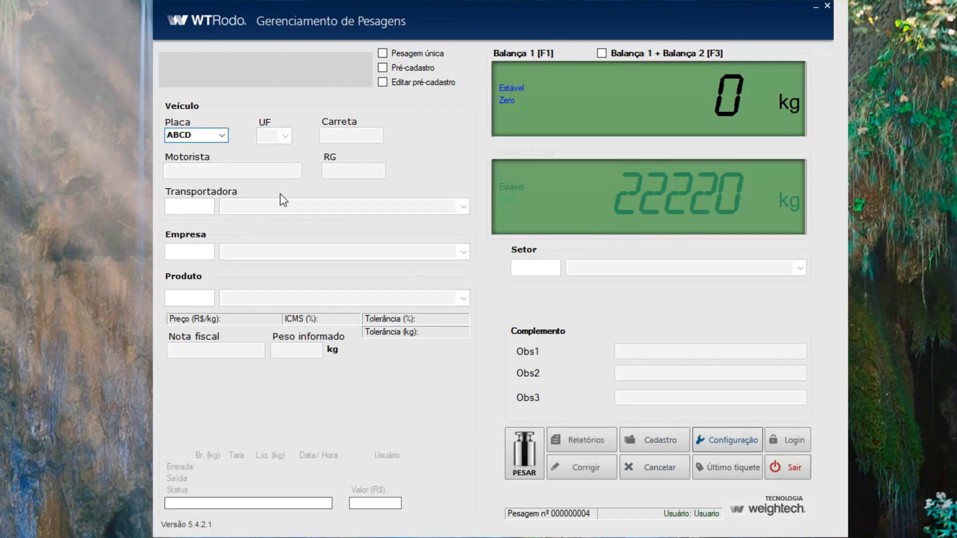
text(EF2)
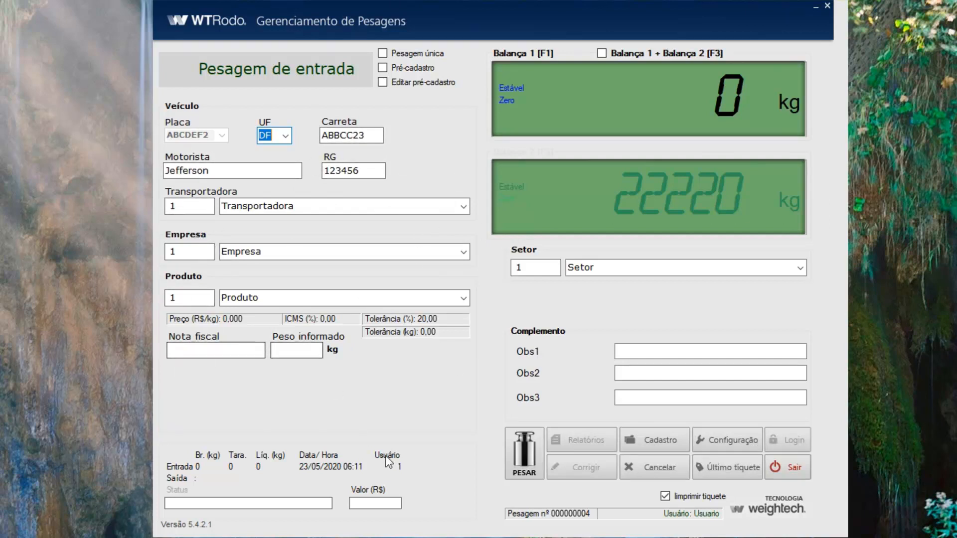
click(649, 472)
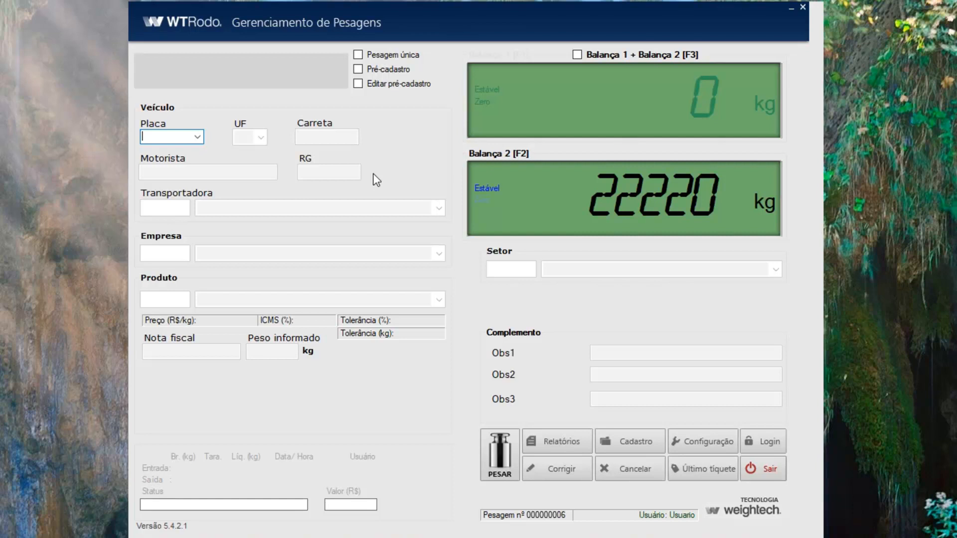
- On scale 1, start an entry weighing for plate AAA1212, state BA, trailer FGH7878
key(F1)
text(AAA)
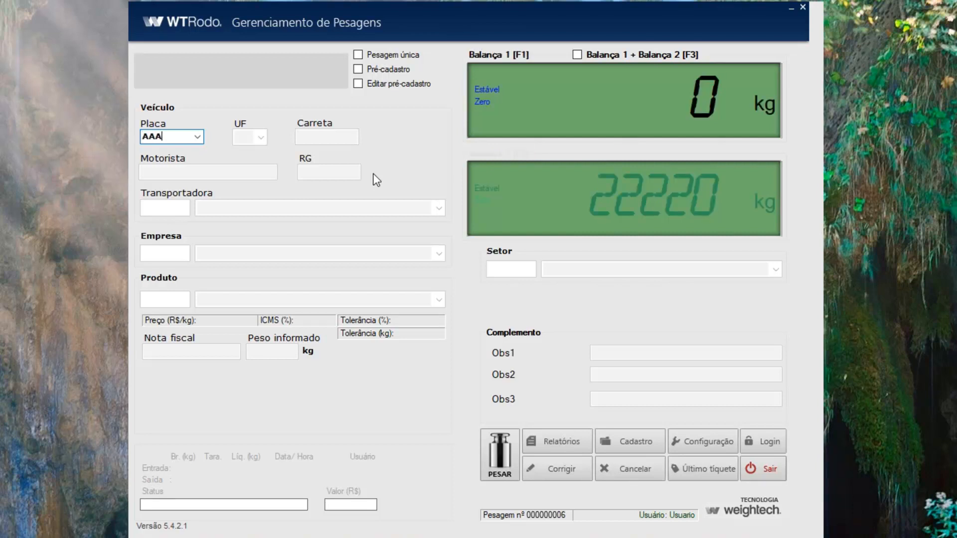
text(1212)
key(Return)
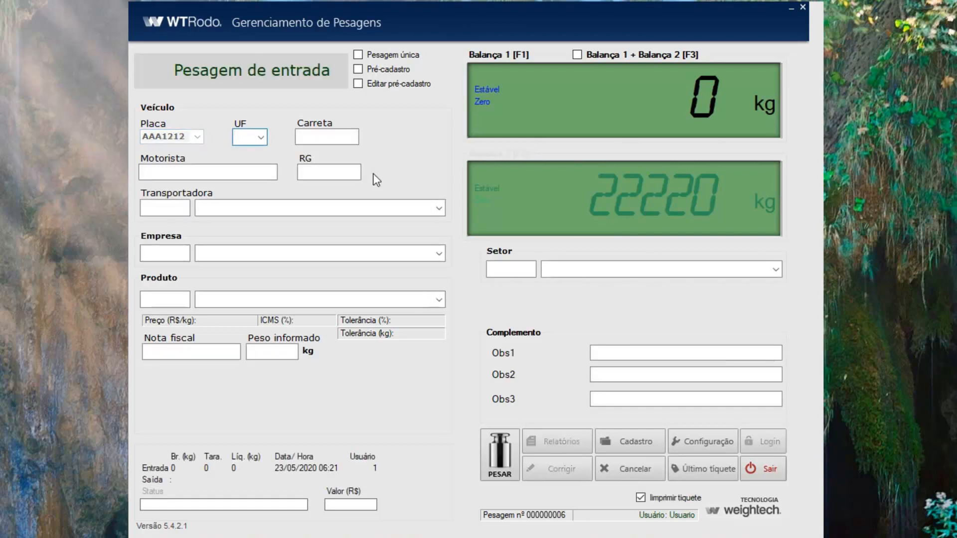
click(262, 140)
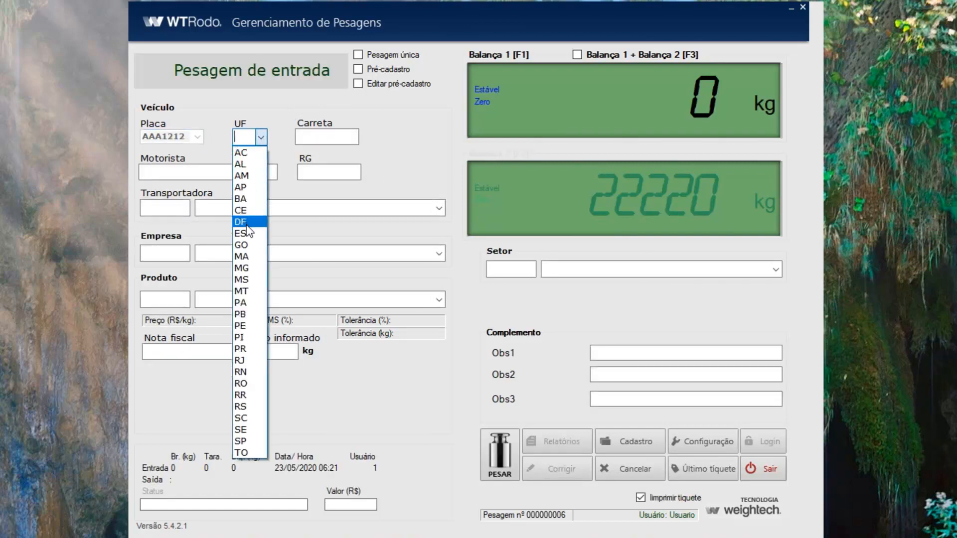
click(245, 198)
click(324, 135)
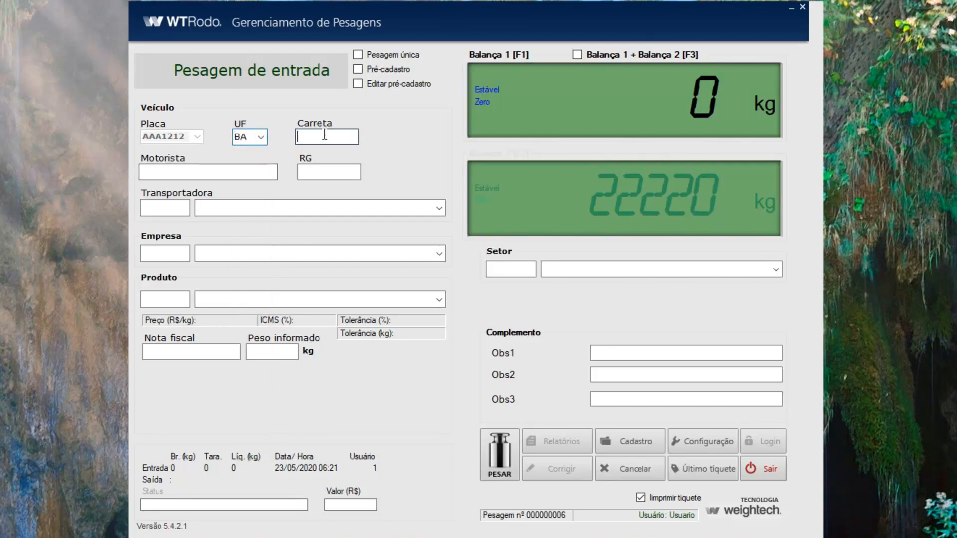
text(FG)
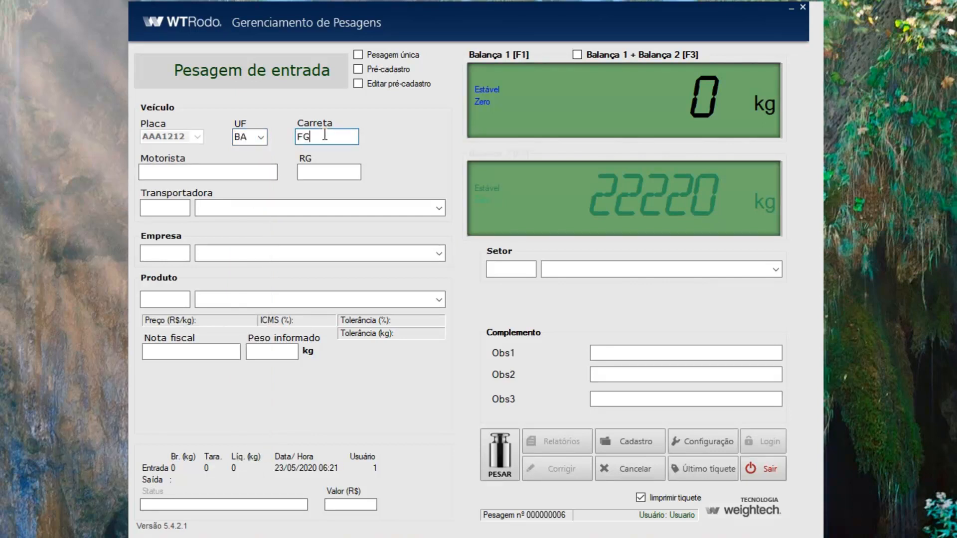
text(H7878)
- Fill in the driver's name and ID number, and set carrier, company and product codes to 1
key(Tab)
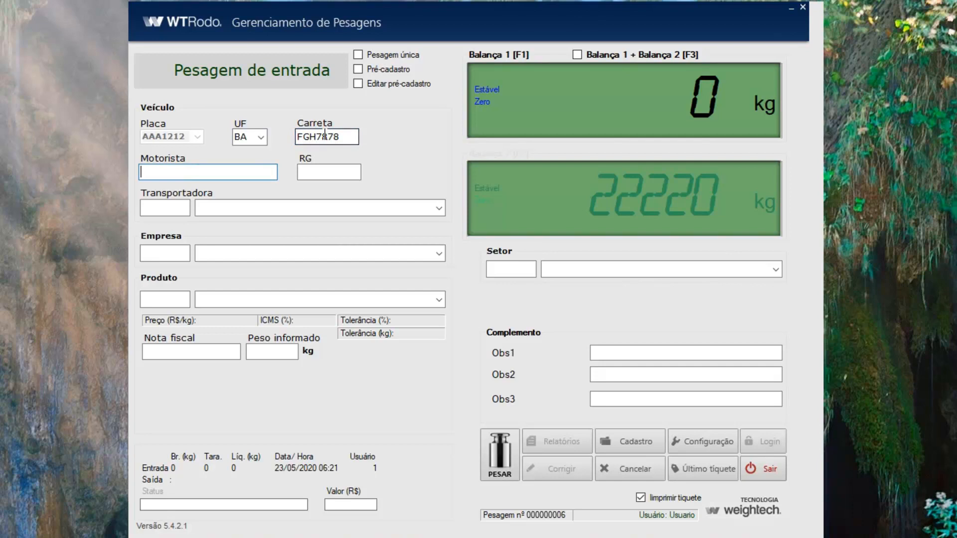
text(Jefferson)
key(ctrl+a)
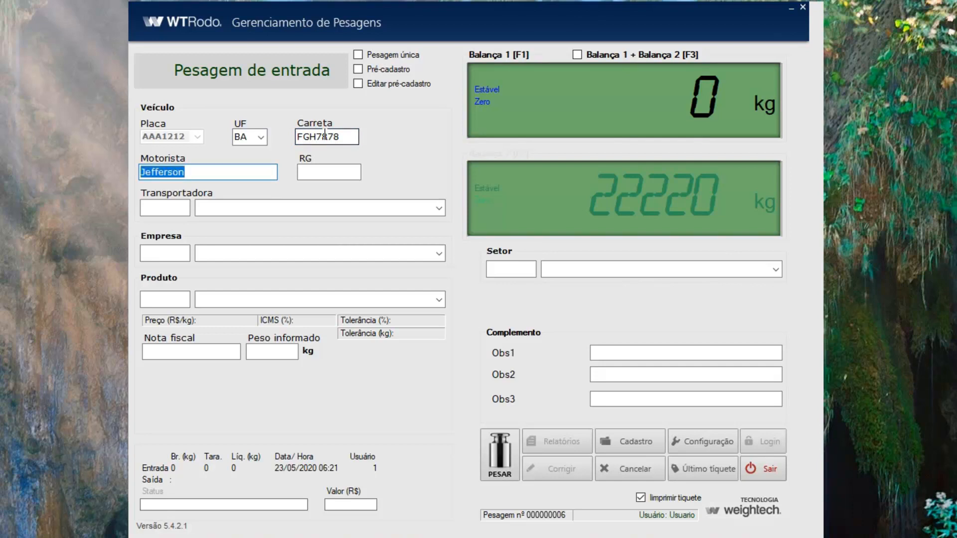
text(João)
key(Tab)
text(2)
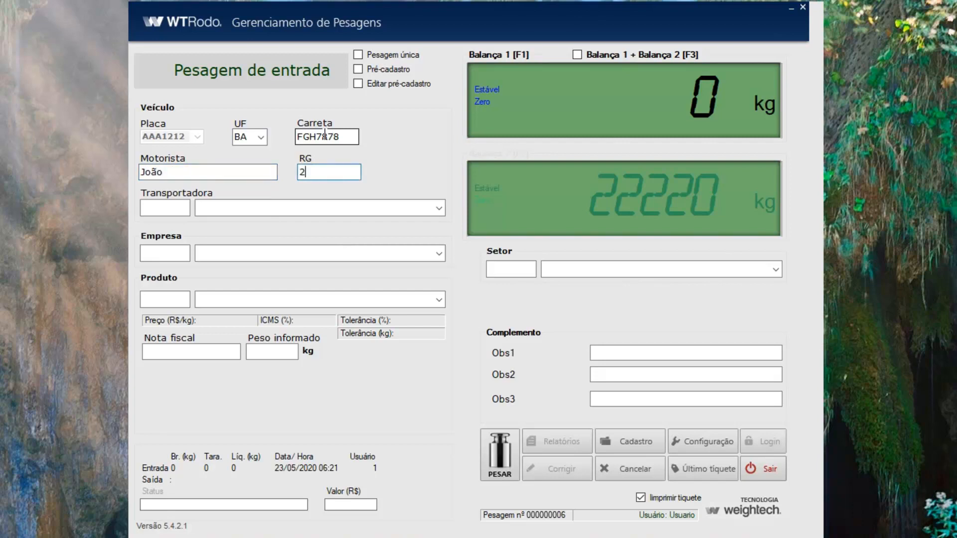
text(3456)
key(Tab)
text(1)
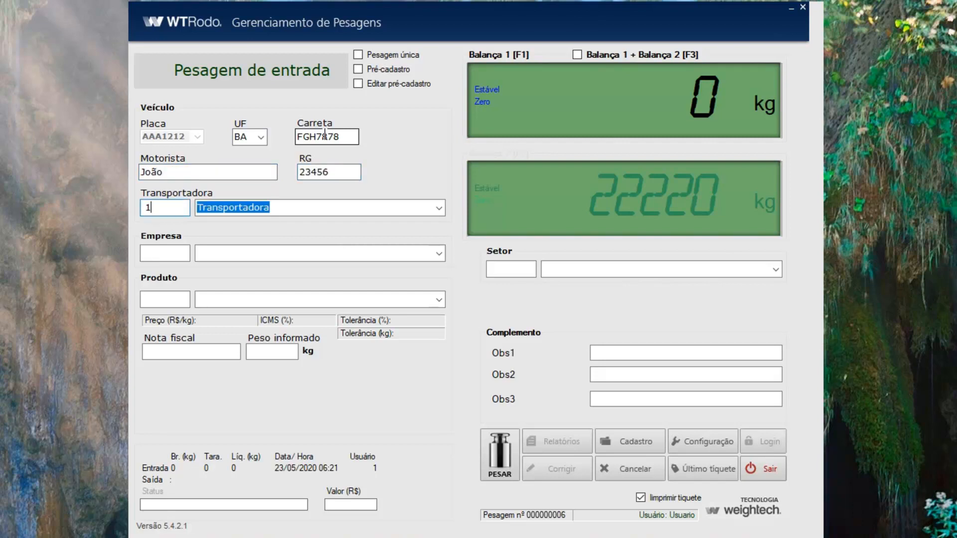
key(Tab)
text(1)
key(Tab)
text(1)
- Enter invoice 22345, declared weight 40000 kg and sector 1
key(Tab)
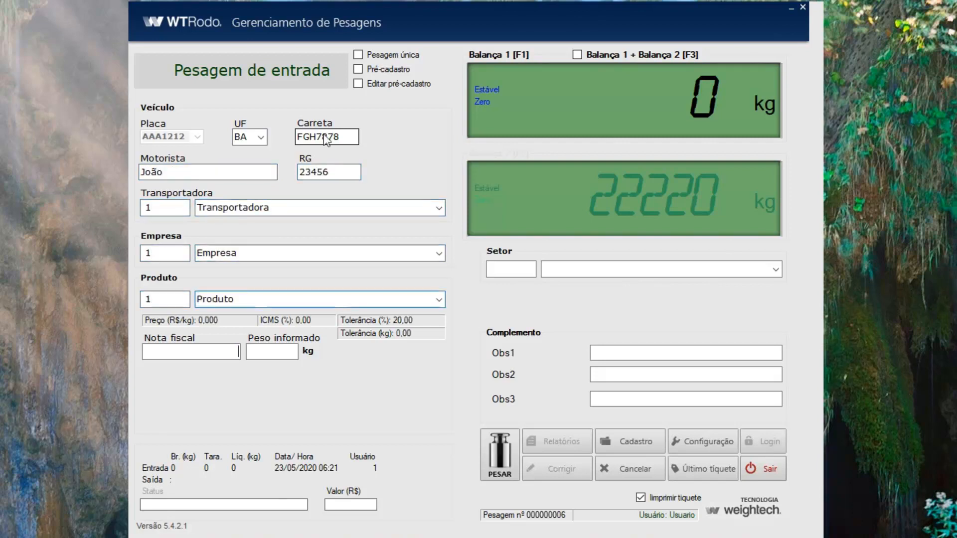
text(1234)
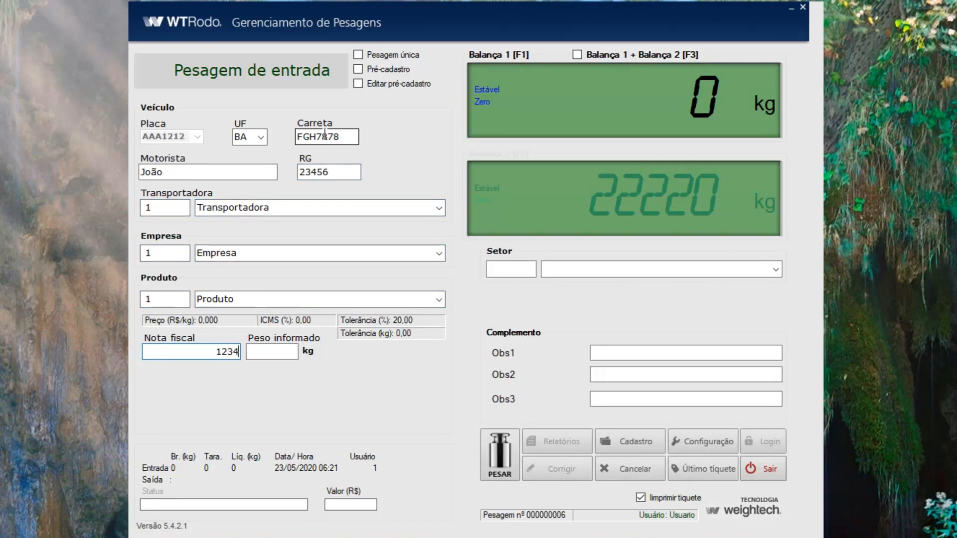
key(ctrl+a)
text(22345)
key(Tab)
text(4)
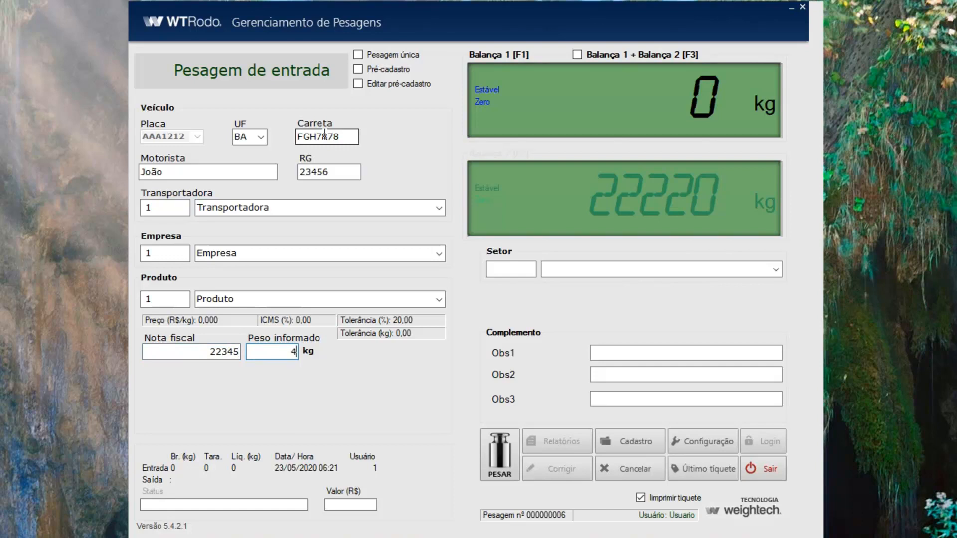
text(0000)
key(Tab)
text(1)
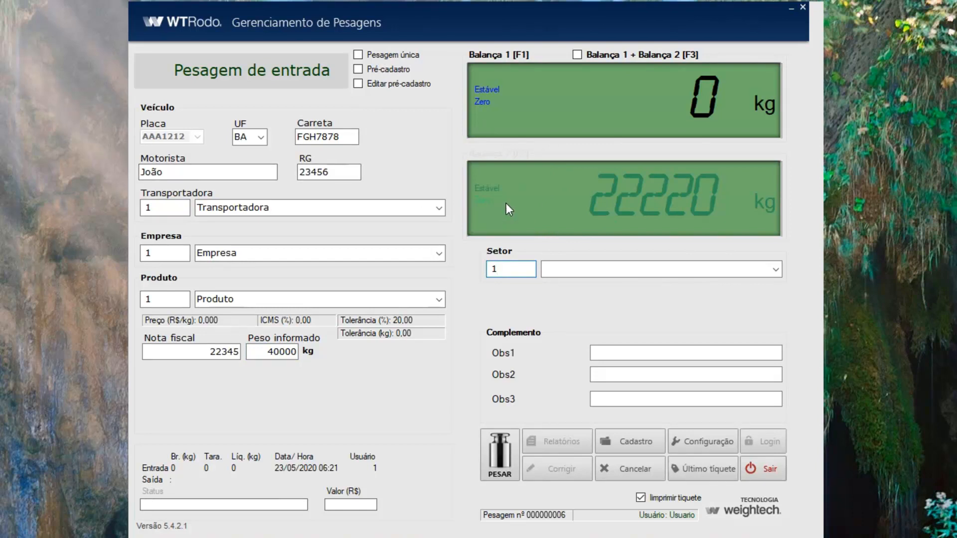
- Weigh AAA1212 in on scale 2, print its entry ticket, and minimize OneNote
click(563, 221)
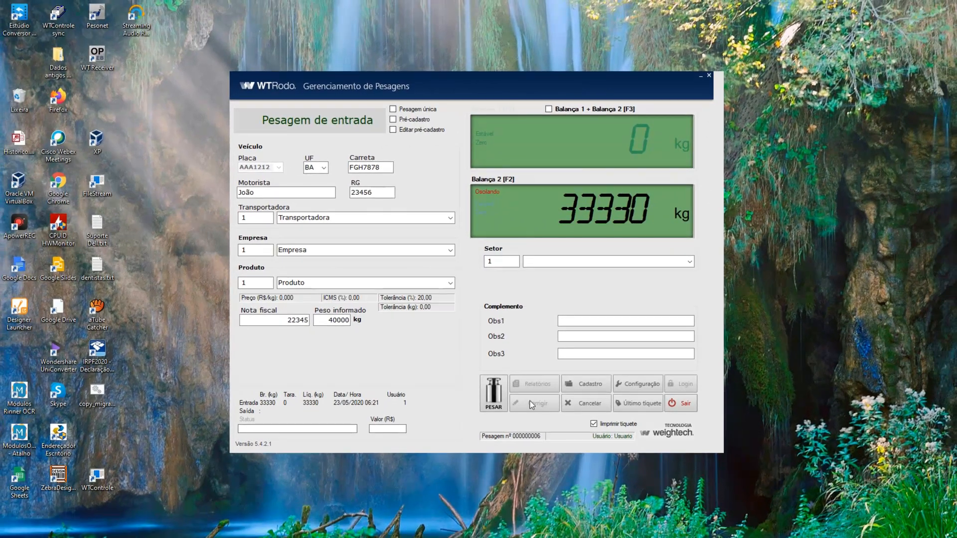
click(495, 395)
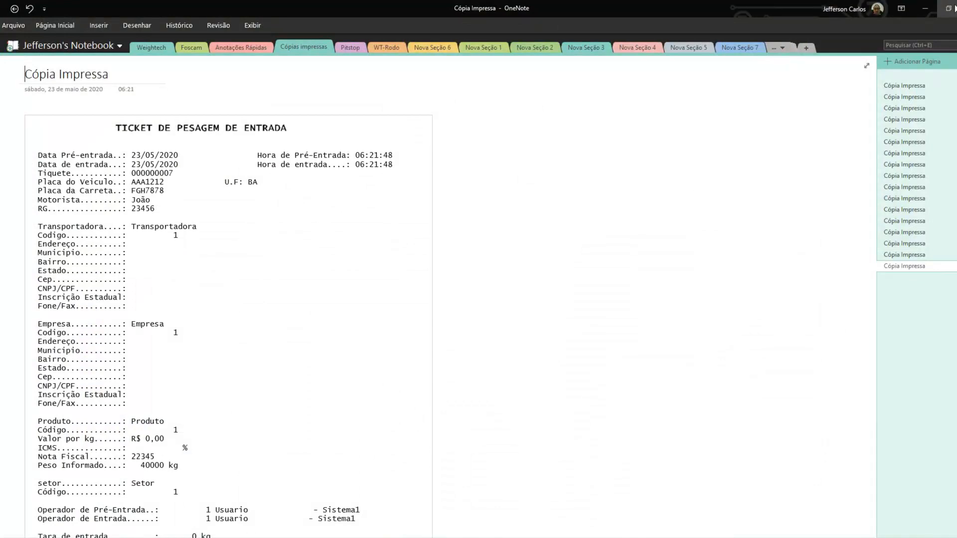
click(925, 8)
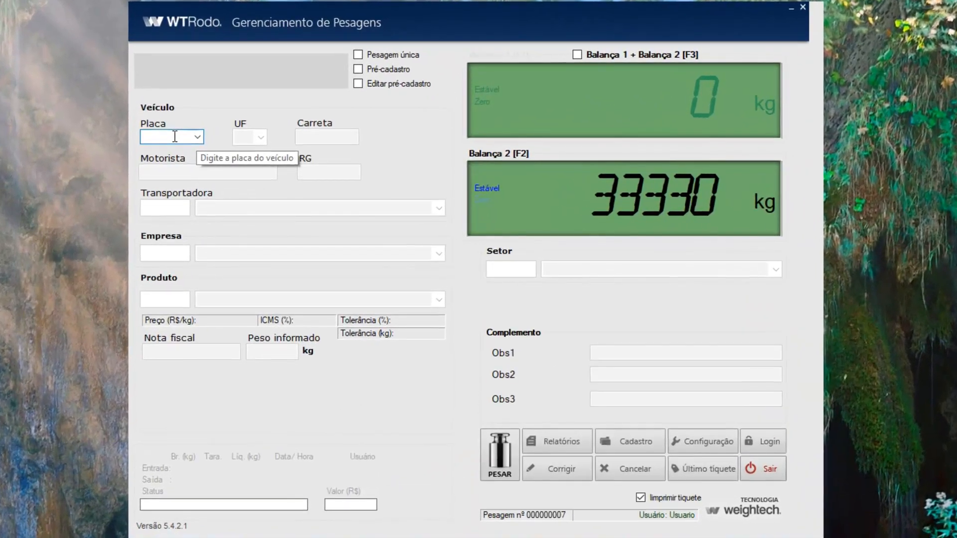
- Load AAA1212's open weighing, weigh it out on scale 2 and print the exit ticket
text(A)
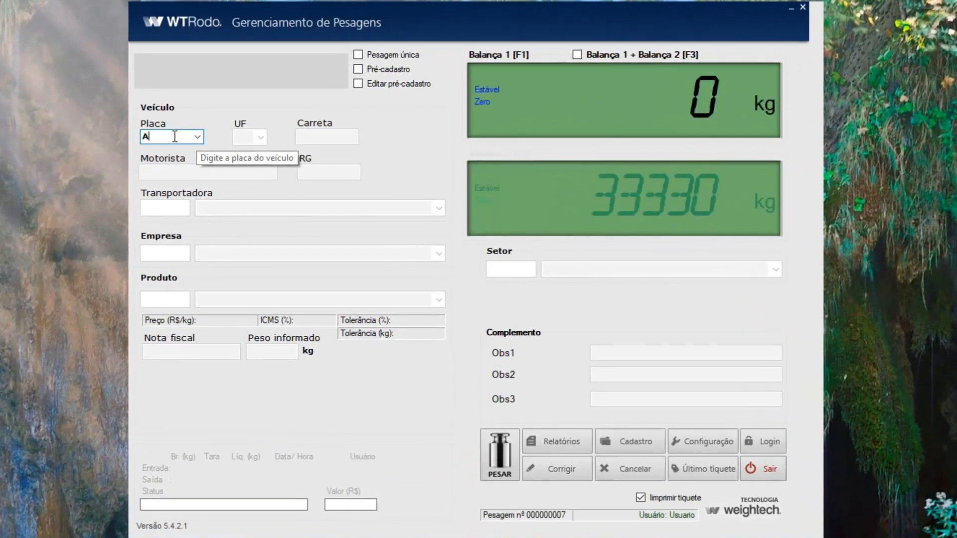
text(AA1212)
key(Return)
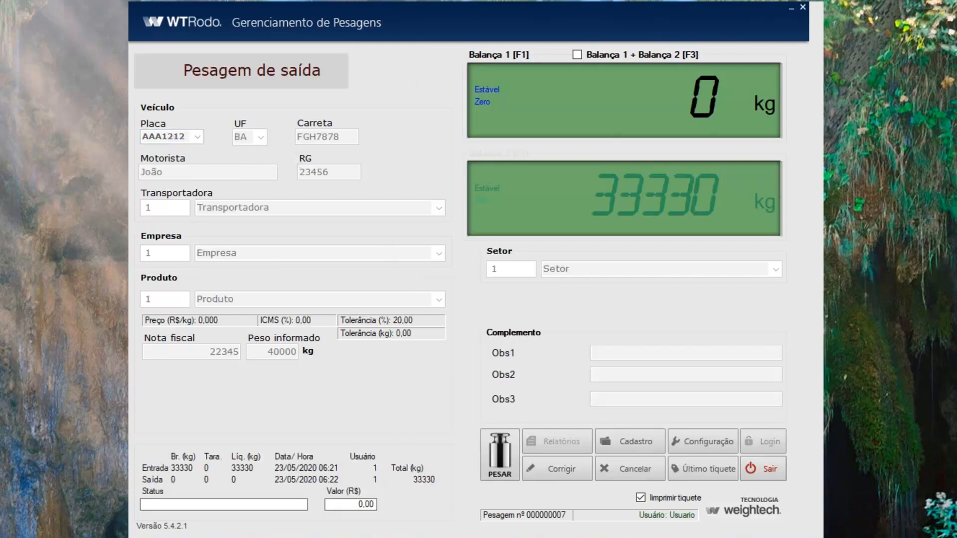
click(560, 220)
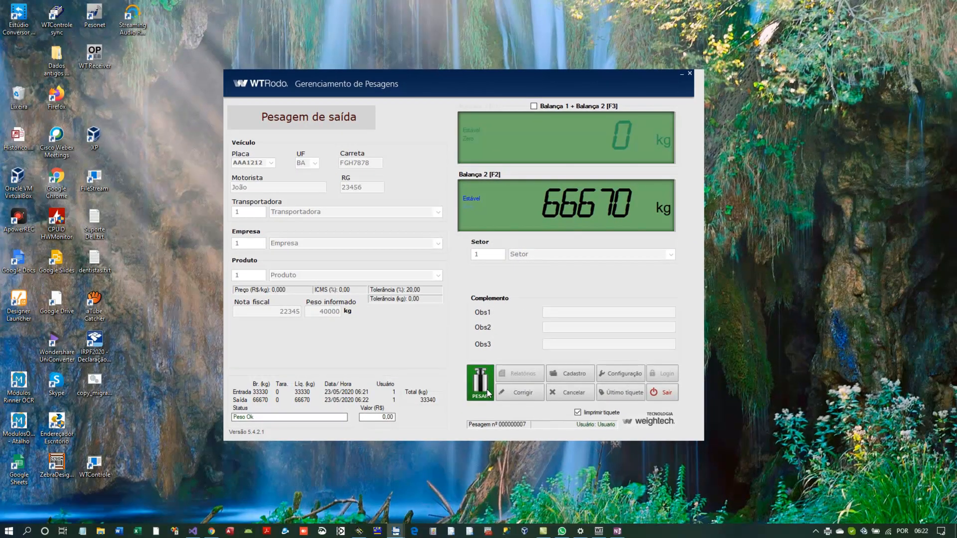
click(487, 393)
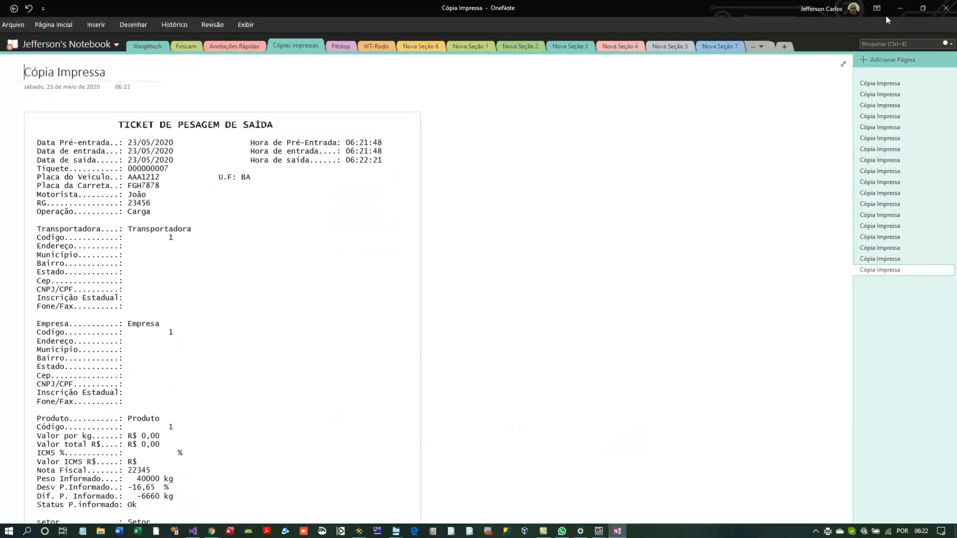
click(900, 8)
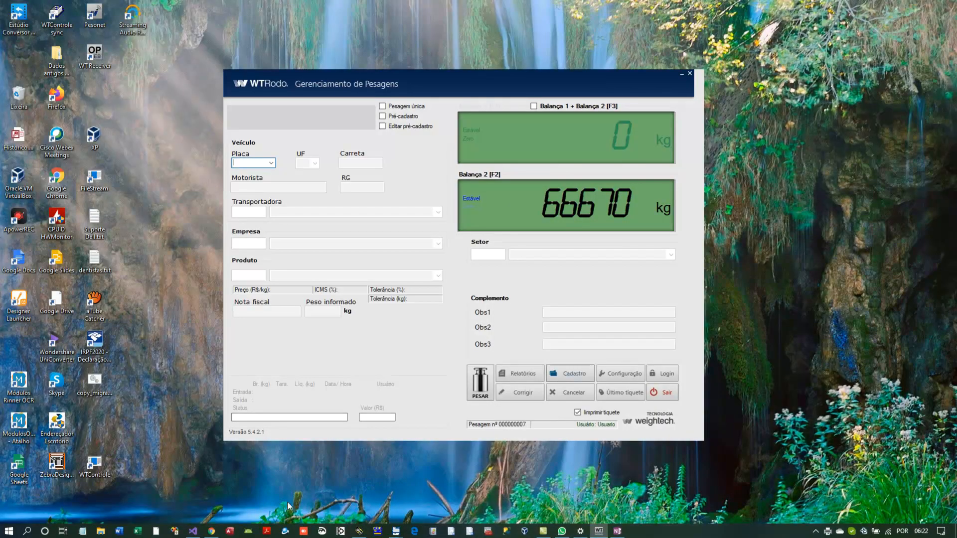
click(212, 531)
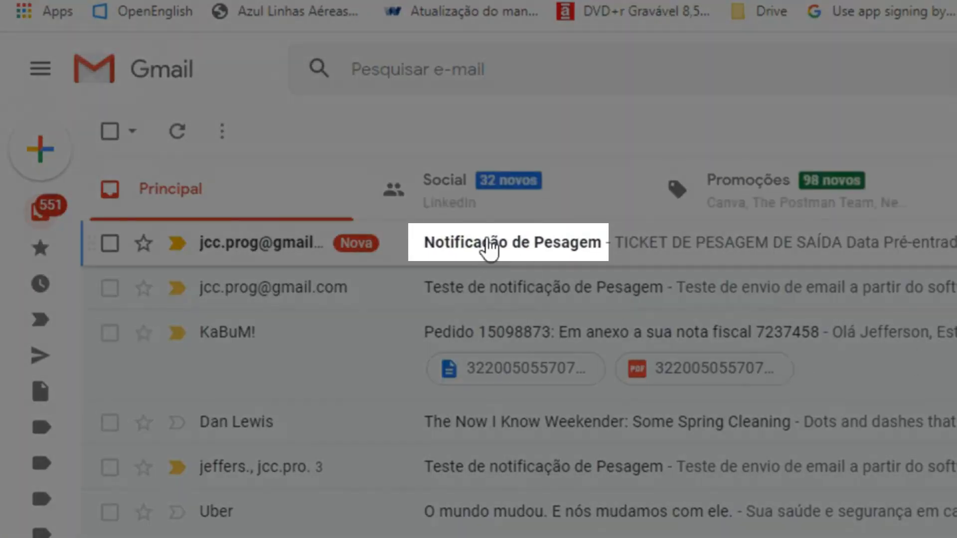
- Open the Notificação de Pesagem email and scroll through AAA1212's exit ticket
click(546, 241)
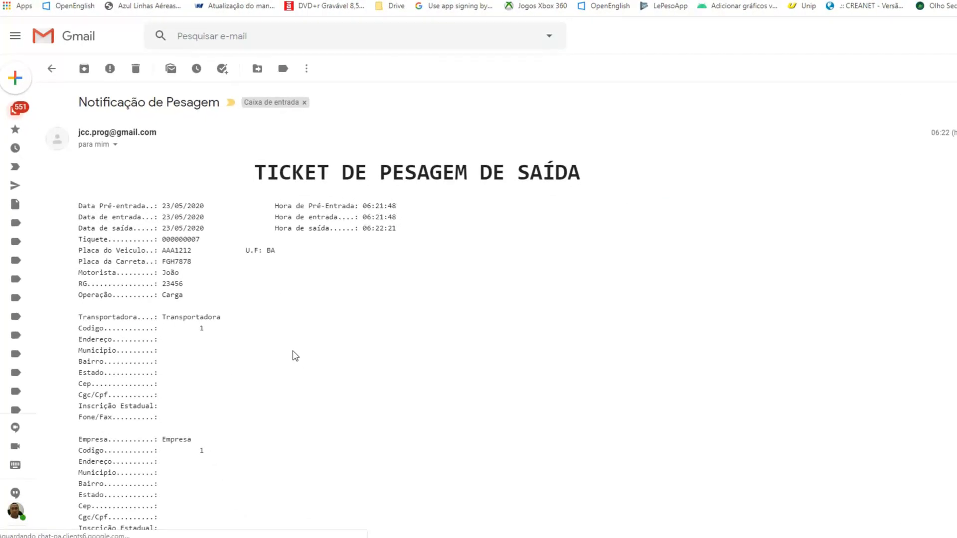
scroll(295, 353, down, 3)
scroll(296, 354, down, 5)
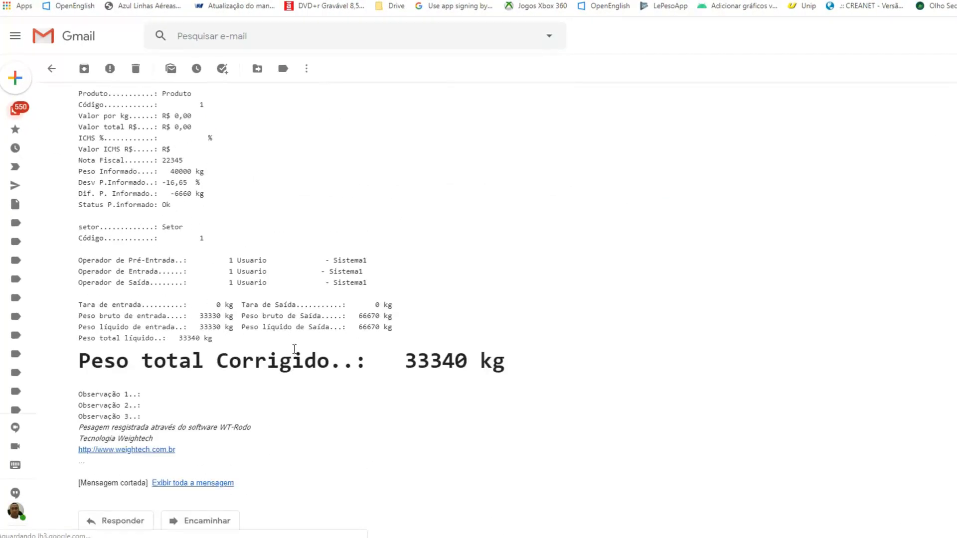
scroll(294, 350, up, 2)
scroll(294, 349, down, 2)
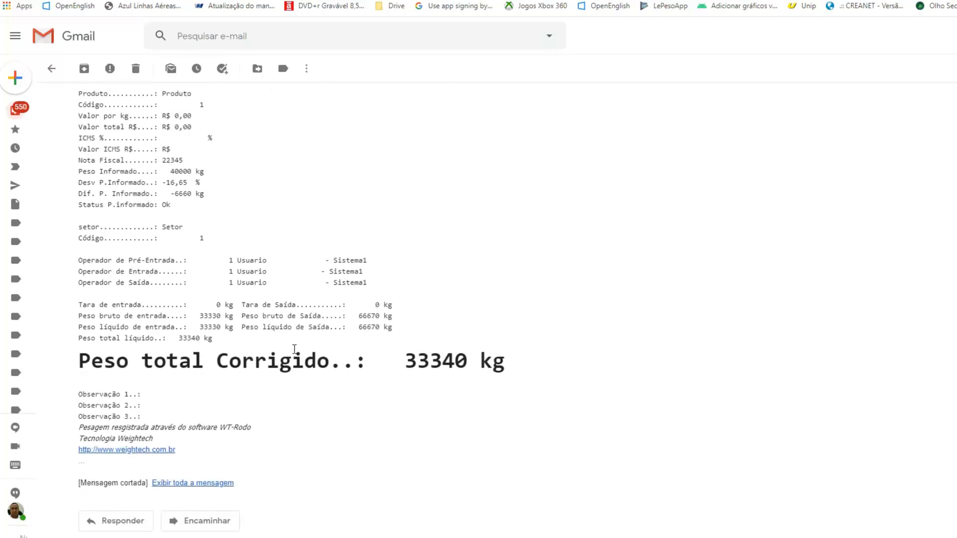
scroll(295, 348, down, 3)
scroll(296, 353, up, 10)
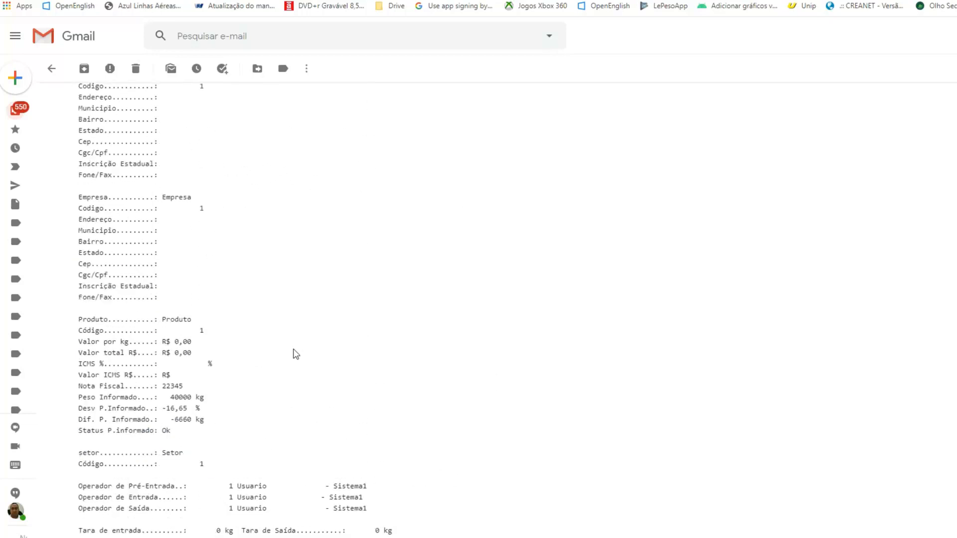